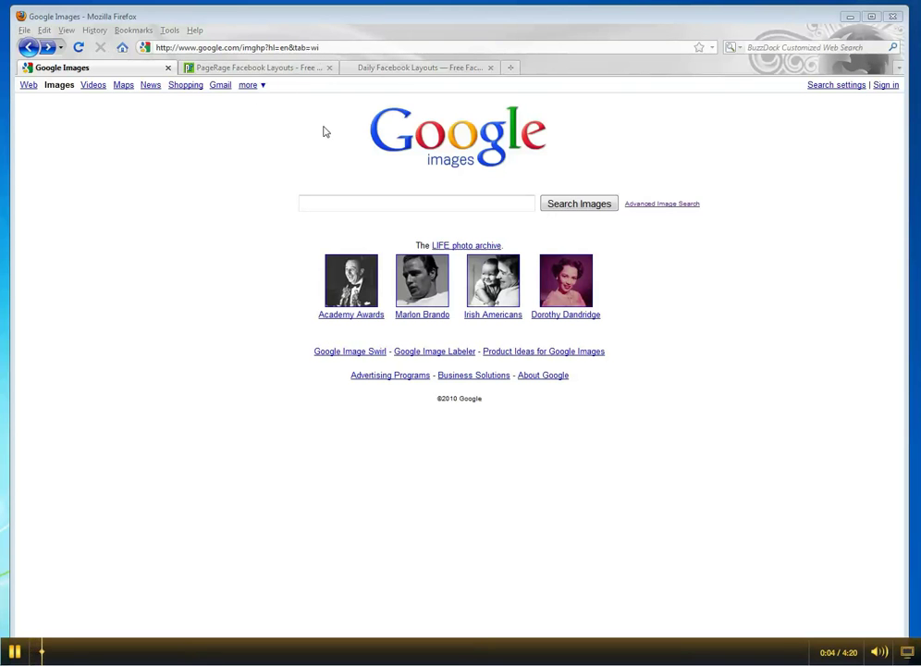
Open the Advanced Image Search and enter "twilight eclipse" for results related to all of the words.
left_click(370, 203)
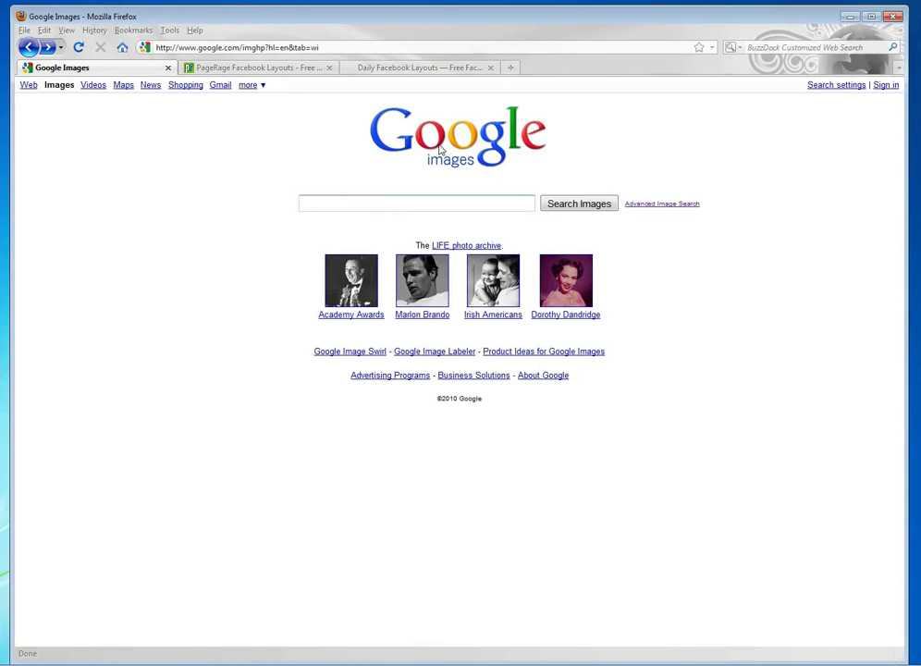
left_click(680, 205)
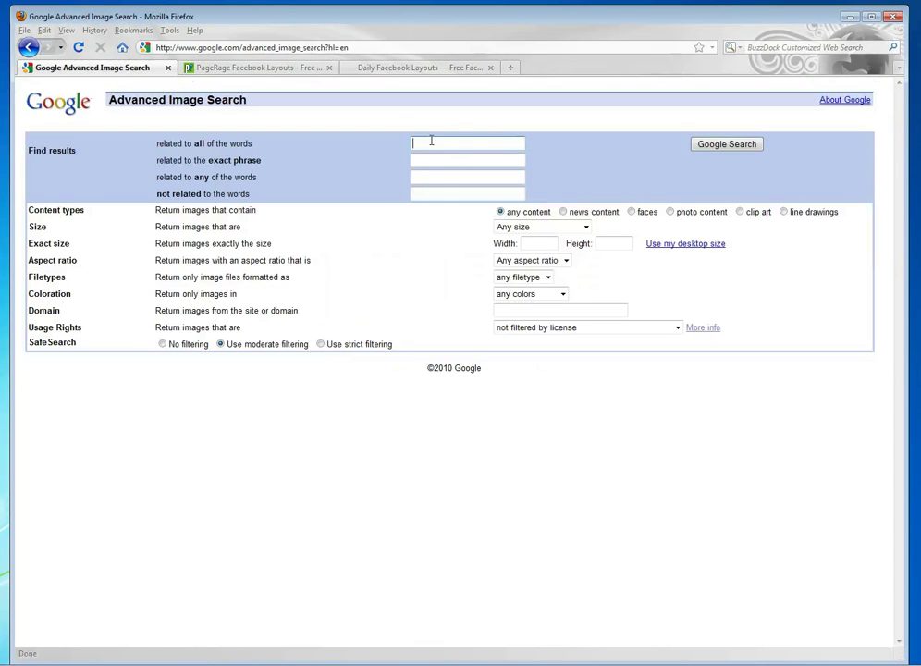
left_click(433, 144)
type("twlig")
key("BackSpace")
key("BackSpace")
key("BackSpace")
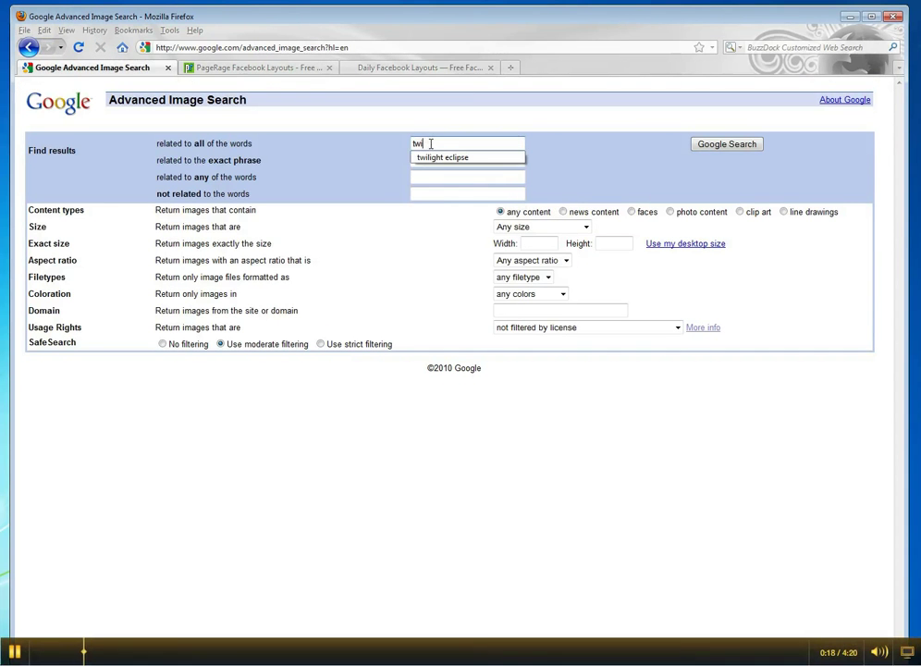
type("i")
left_click(422, 154)
Limit the image size to larger than 1024×768 and run the search.
left_click(535, 229)
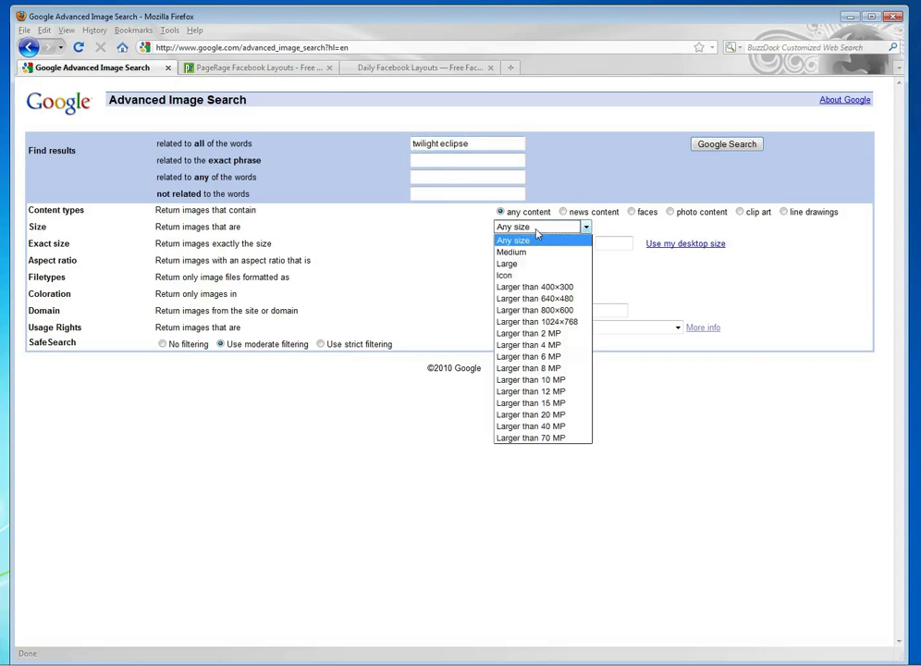
left_click(536, 321)
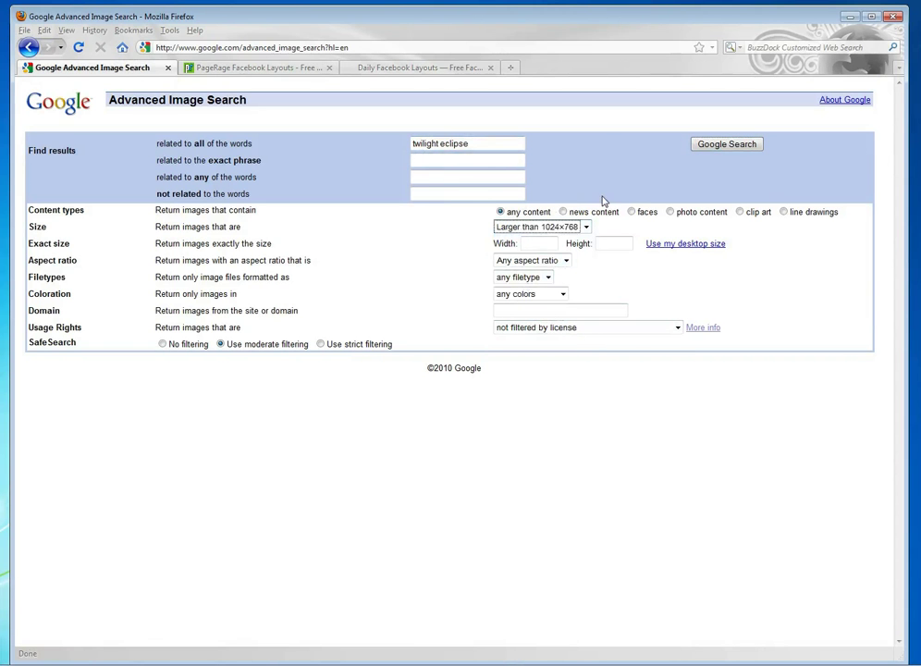
left_click(760, 148)
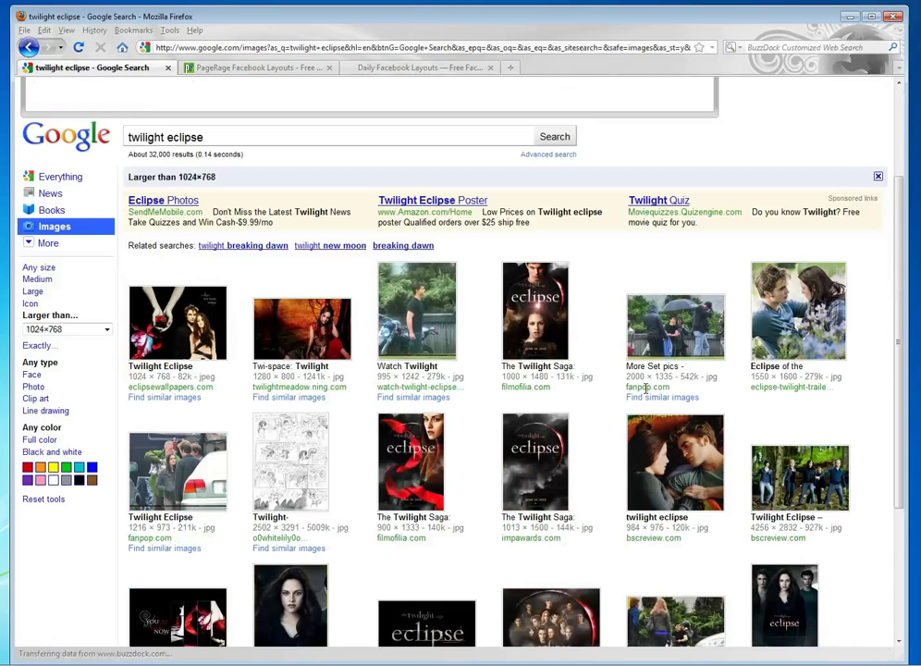
Open the impawards.com Twilight Saga Eclipse poster result in a new tab and display its full-size image.
scroll(539, 395, "down", 2)
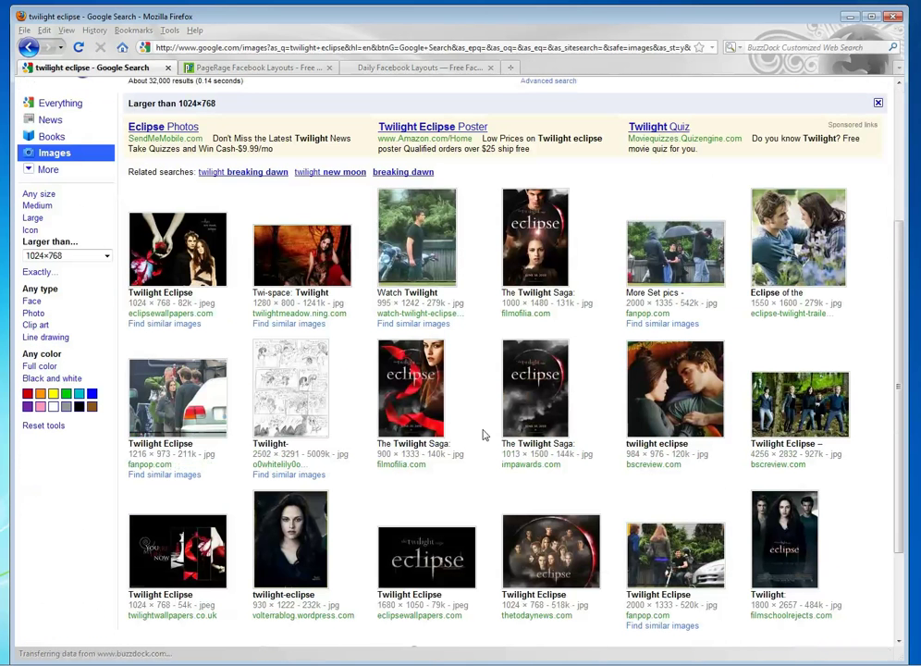
right_click(561, 395)
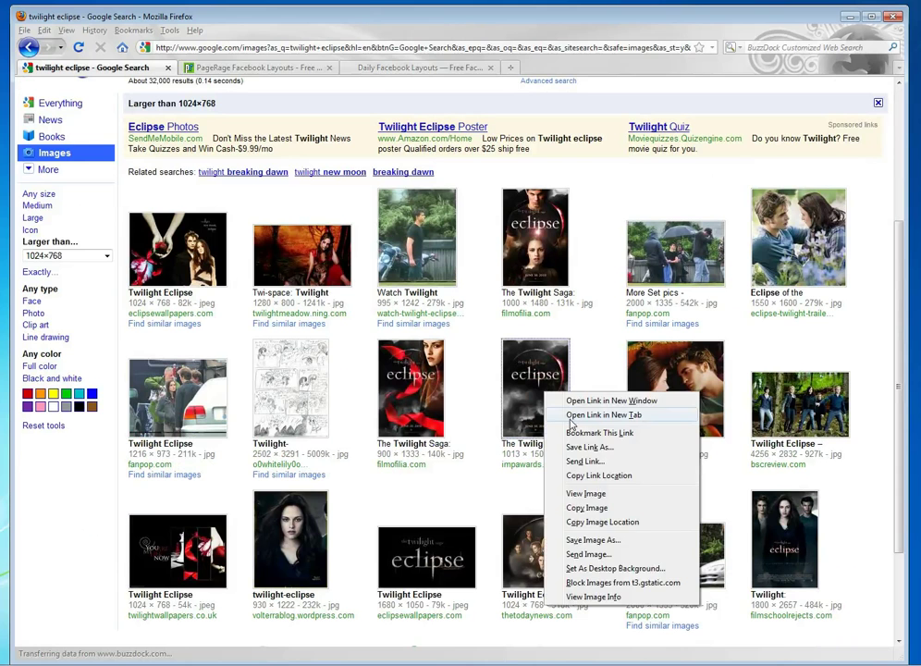
left_click(592, 414)
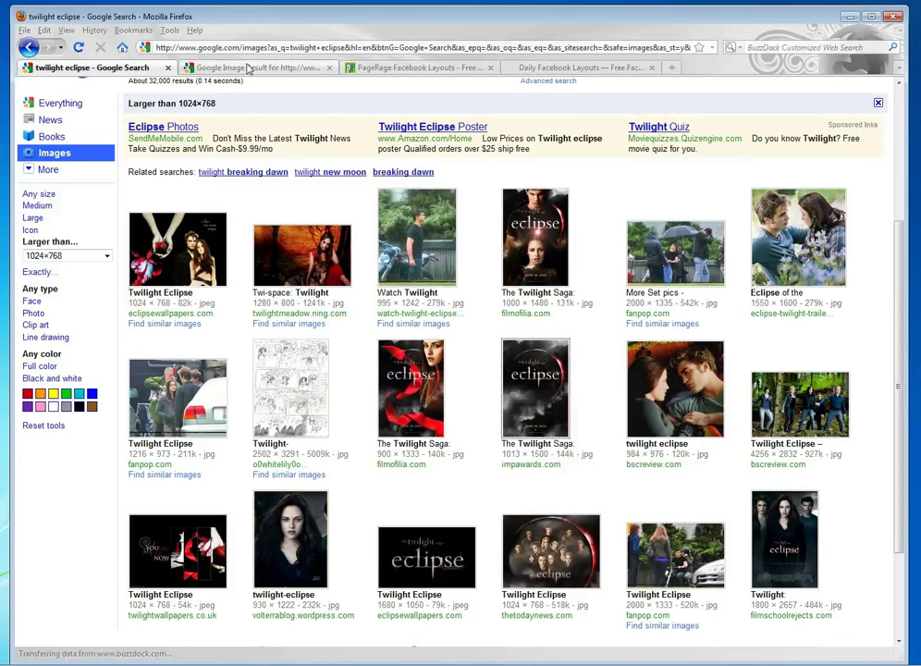
left_click(248, 67)
left_click(74, 115)
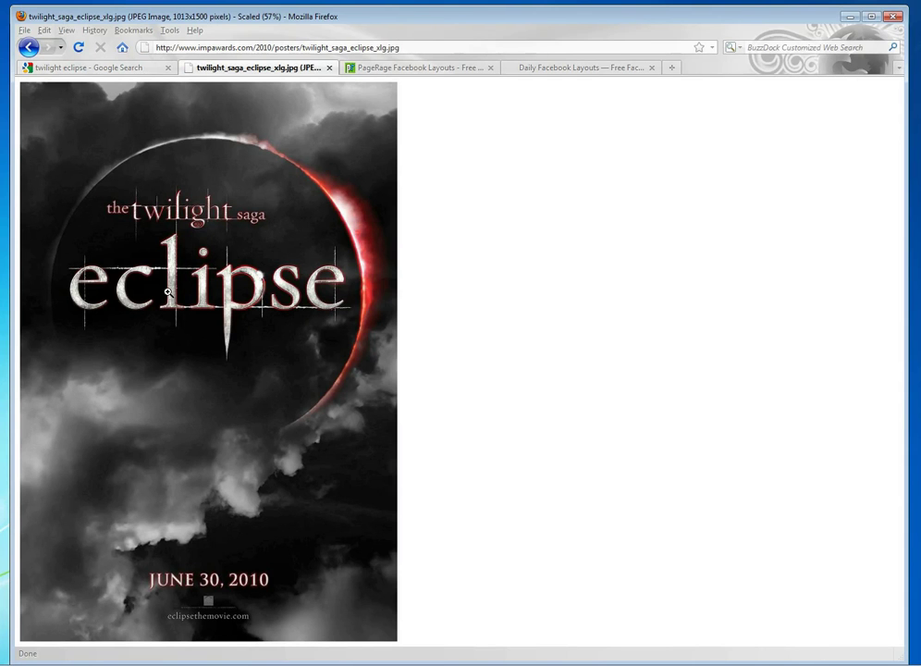
left_click(372, 46)
left_click(436, 163)
Switch to the PageRage site and open its Create Your Own Layout page.
left_click(445, 71)
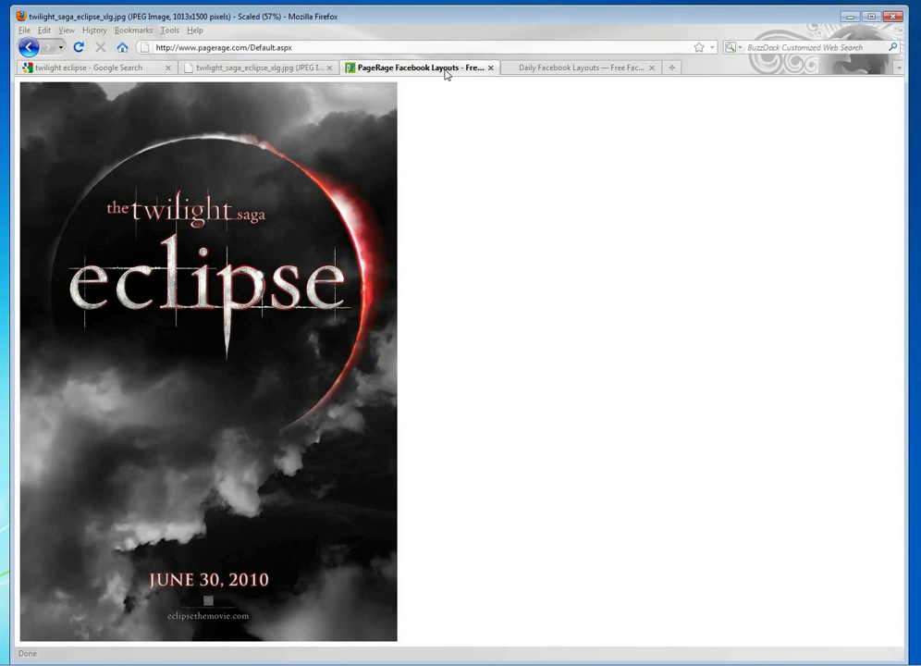
left_click(222, 47)
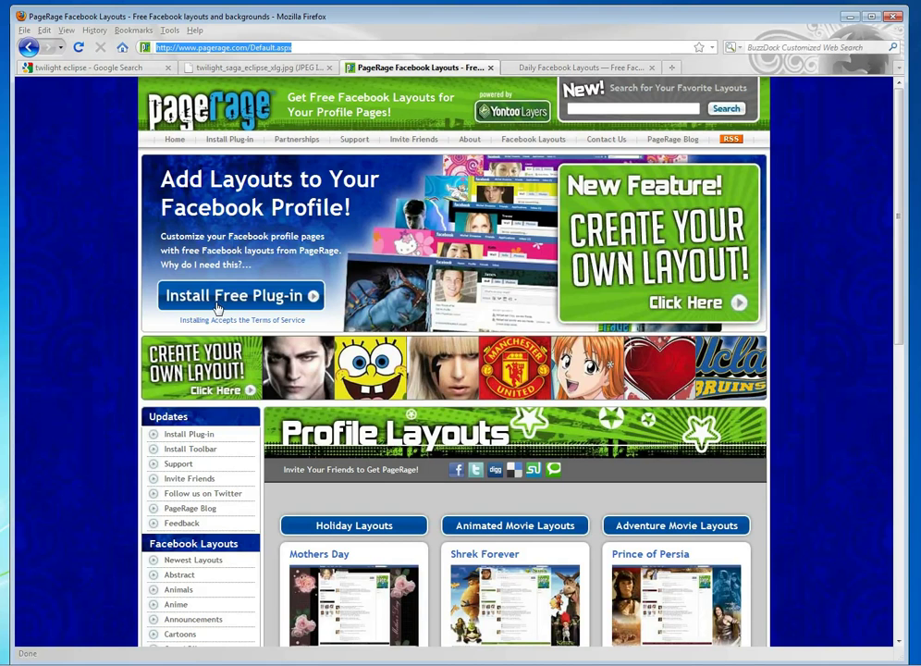
left_click(614, 243)
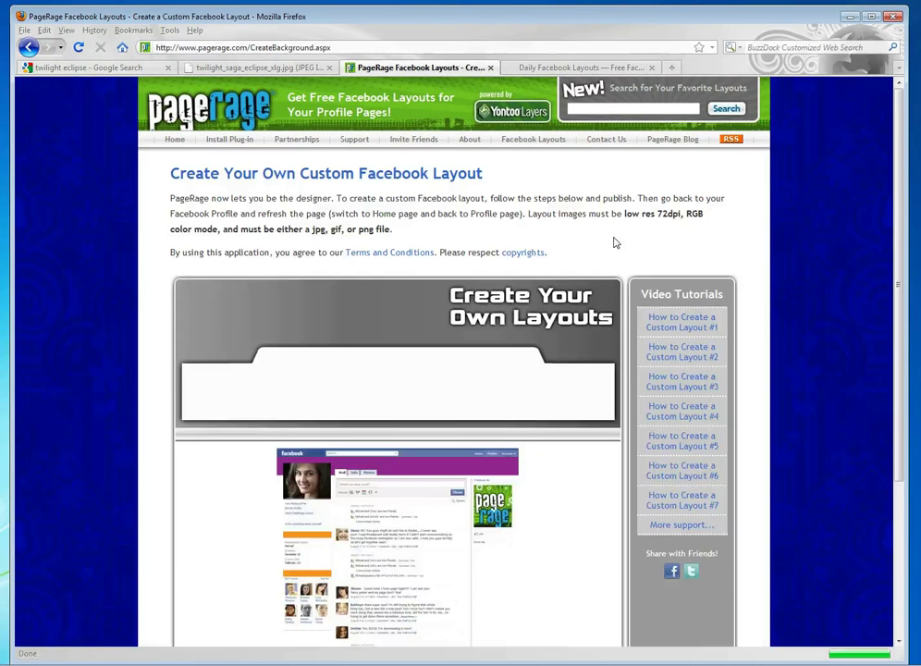
Set the layout's Background and Title Bar colors to black.
scroll(265, 251, "down", 4)
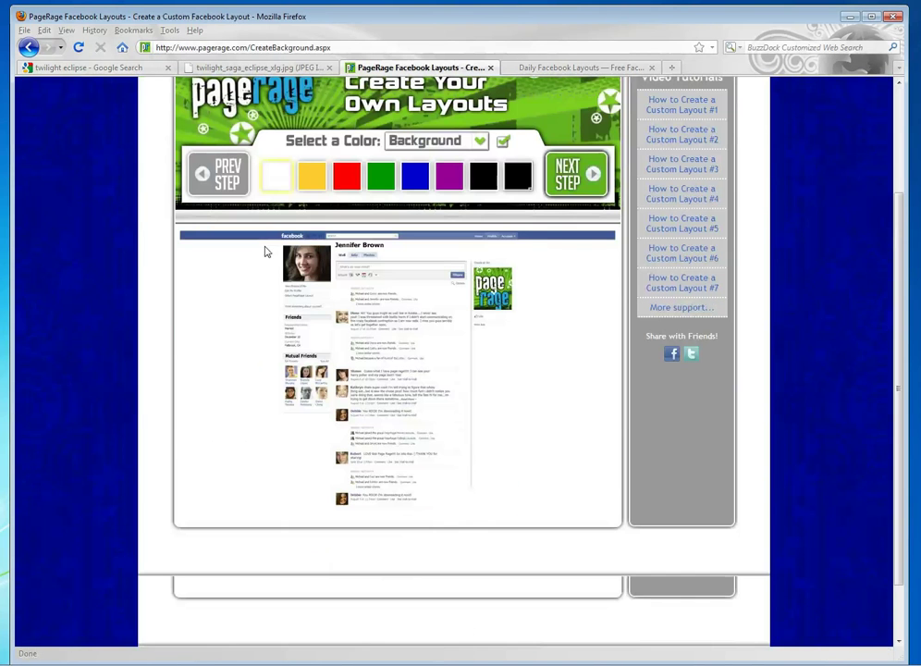
left_click(521, 172)
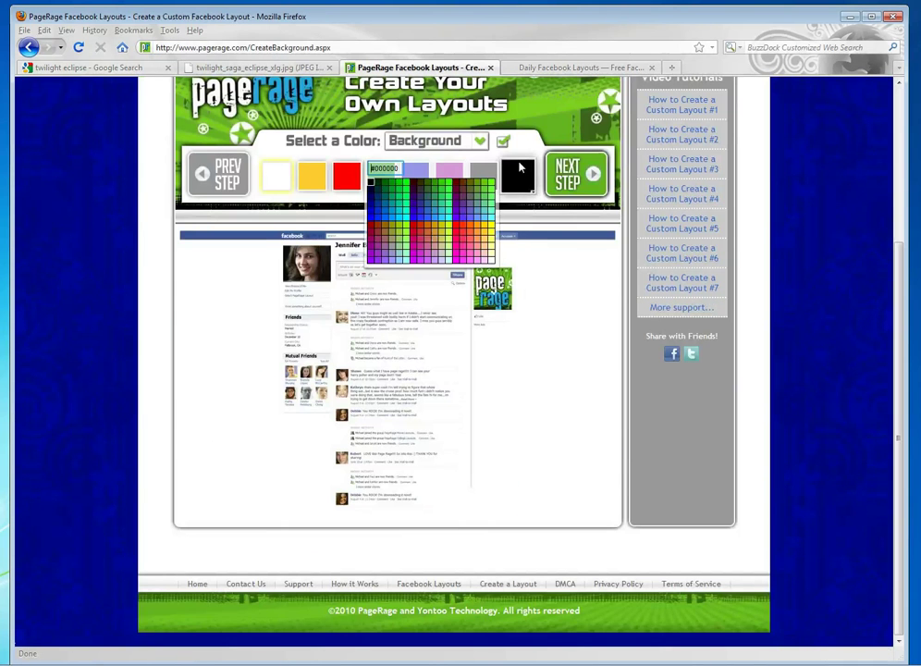
left_click(483, 174)
left_click(407, 143)
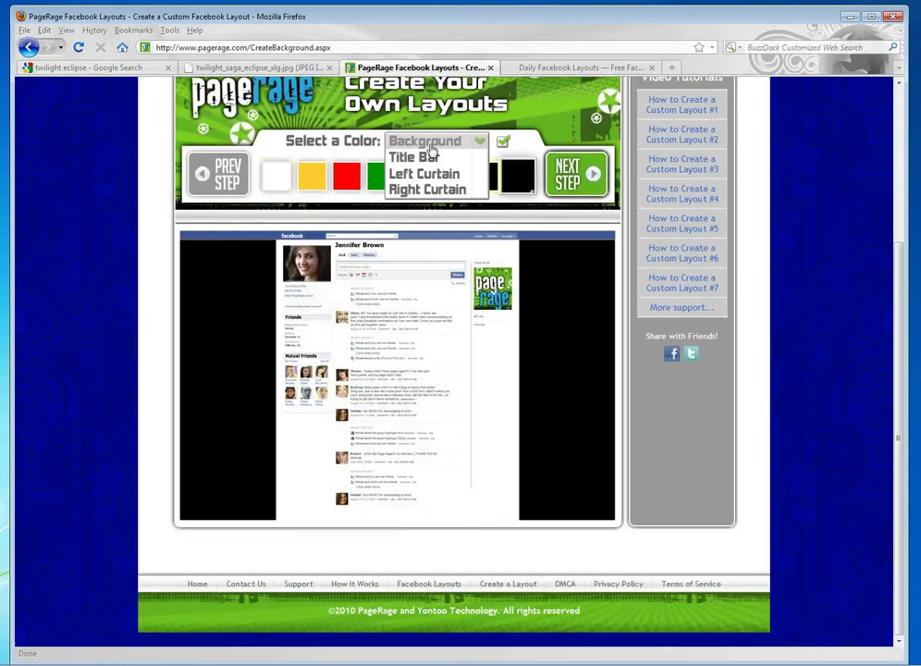
left_click(412, 154)
Set the Left Curtain and Right Curtain colors to black.
left_click(461, 146)
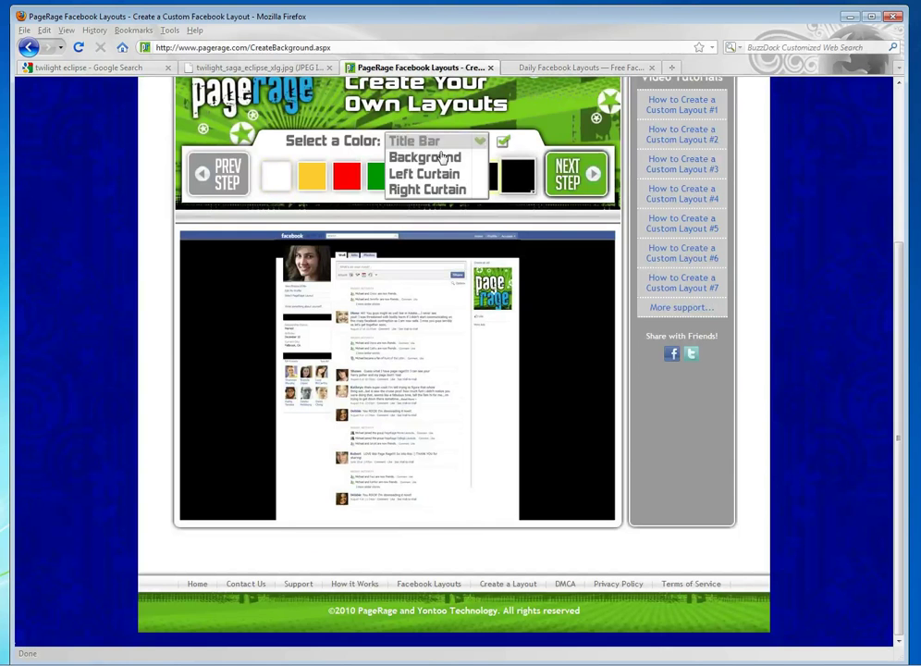
left_click(422, 173)
left_click(483, 174)
left_click(461, 146)
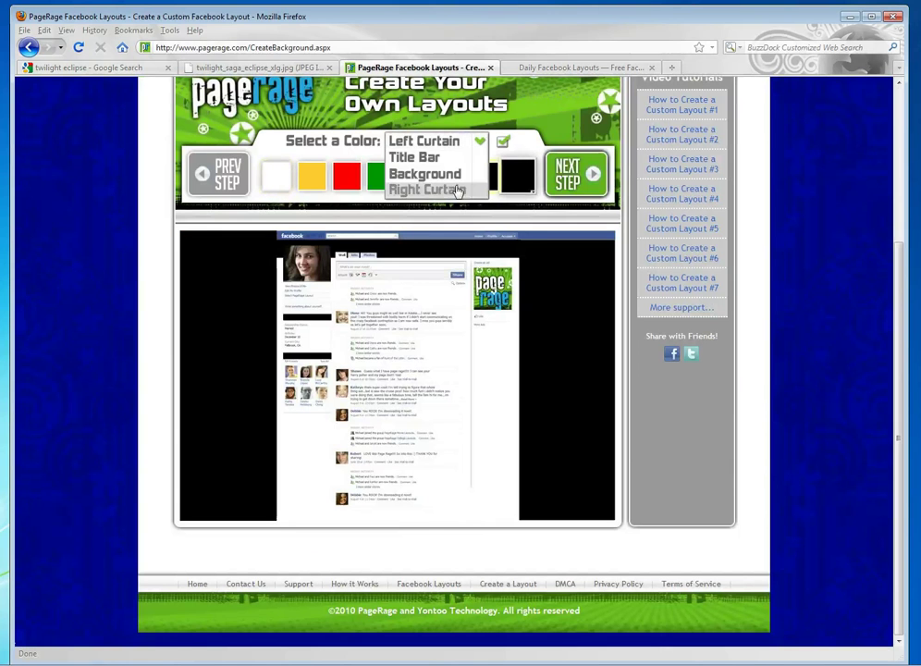
left_click(451, 189)
left_click(482, 175)
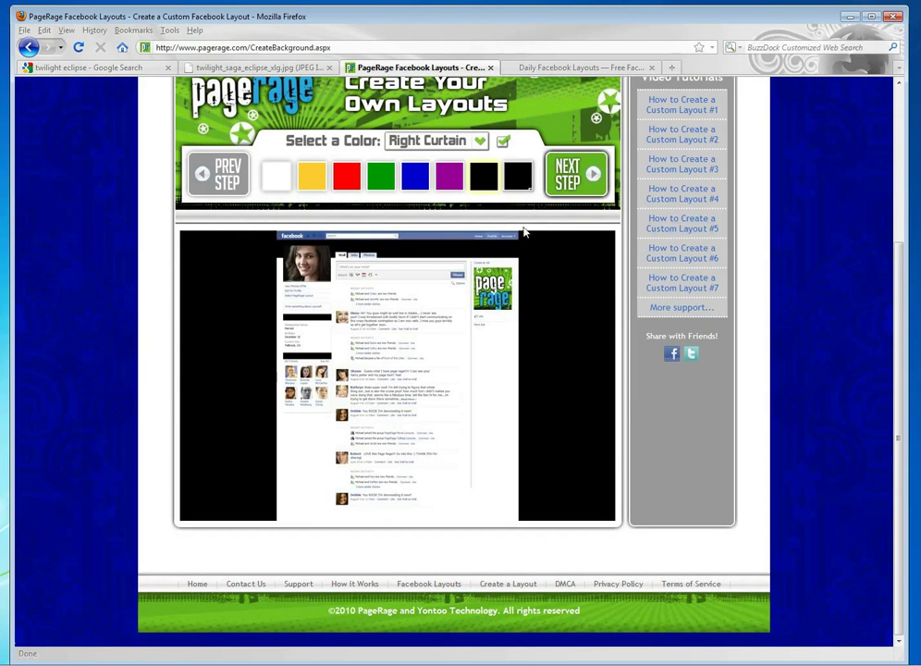
Advance to the image upload stage and load the titlebar file from the eclipse folder as the Title Bar image.
left_click(572, 183)
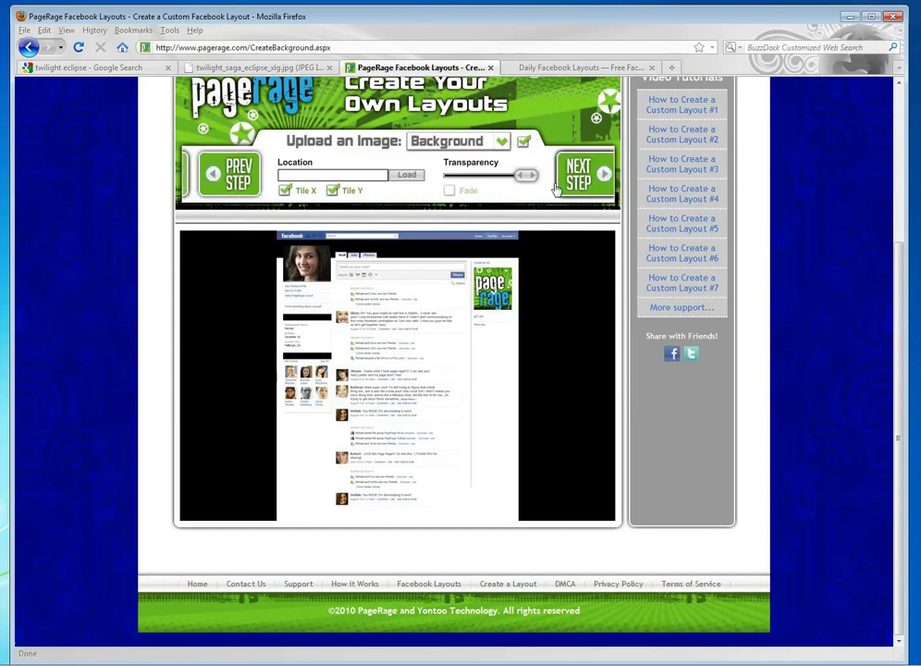
left_click(431, 145)
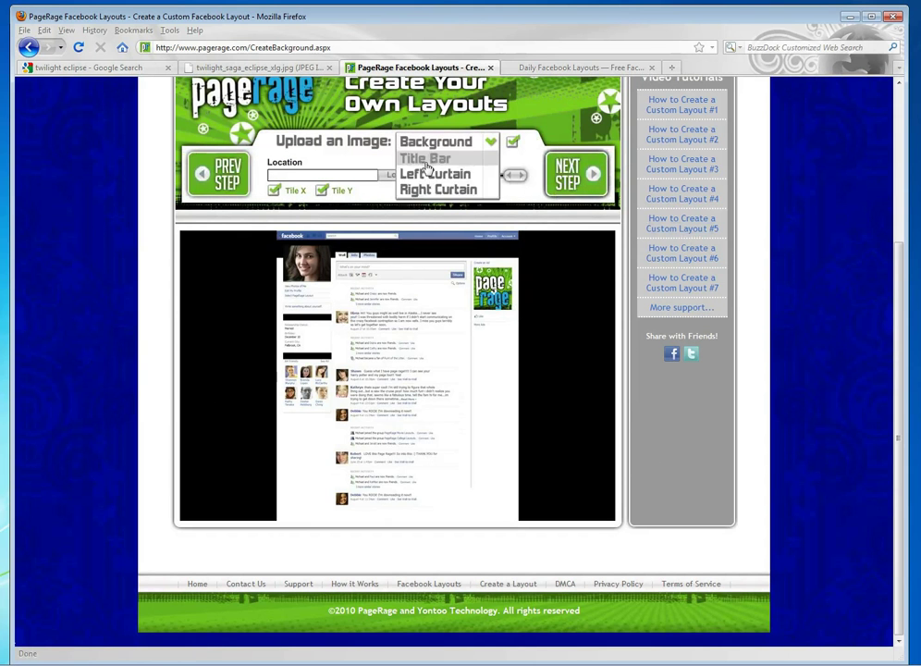
left_click(430, 156)
left_click(396, 176)
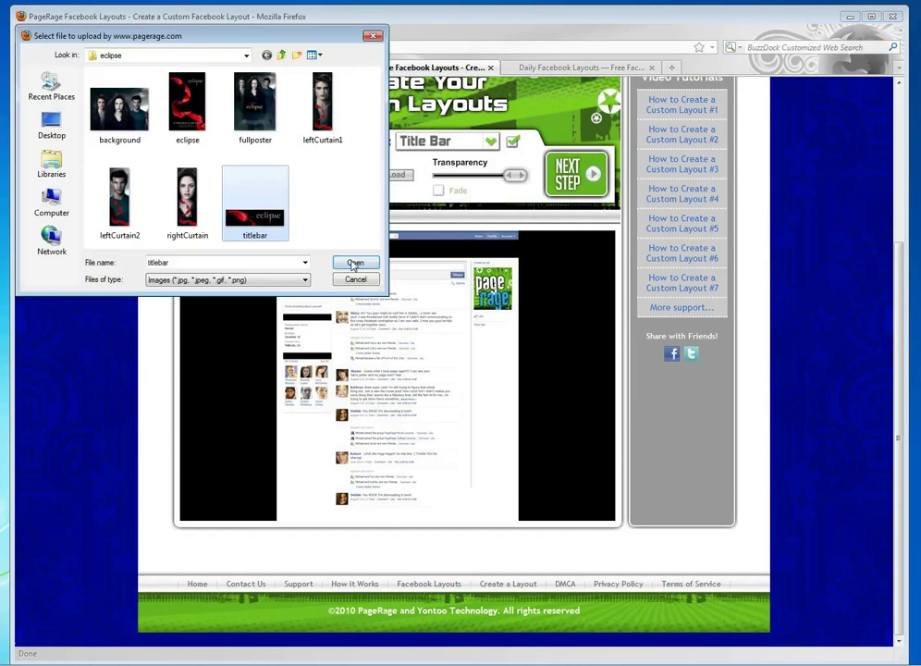
left_click(360, 263)
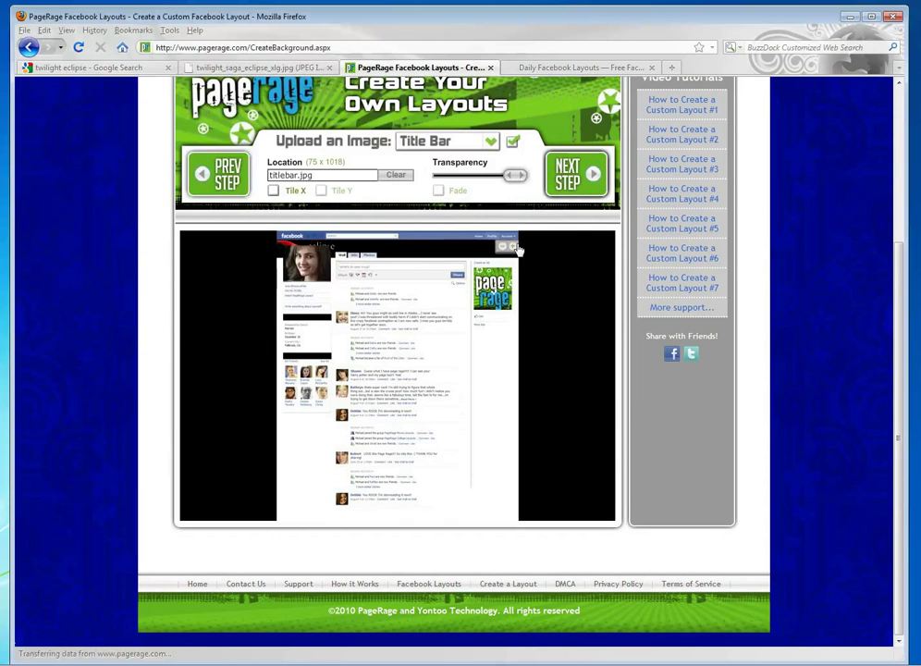
Toggle Tile X on and off for the title bar image and move it to the title bar's right end.
double_click(331, 163)
left_click(275, 191)
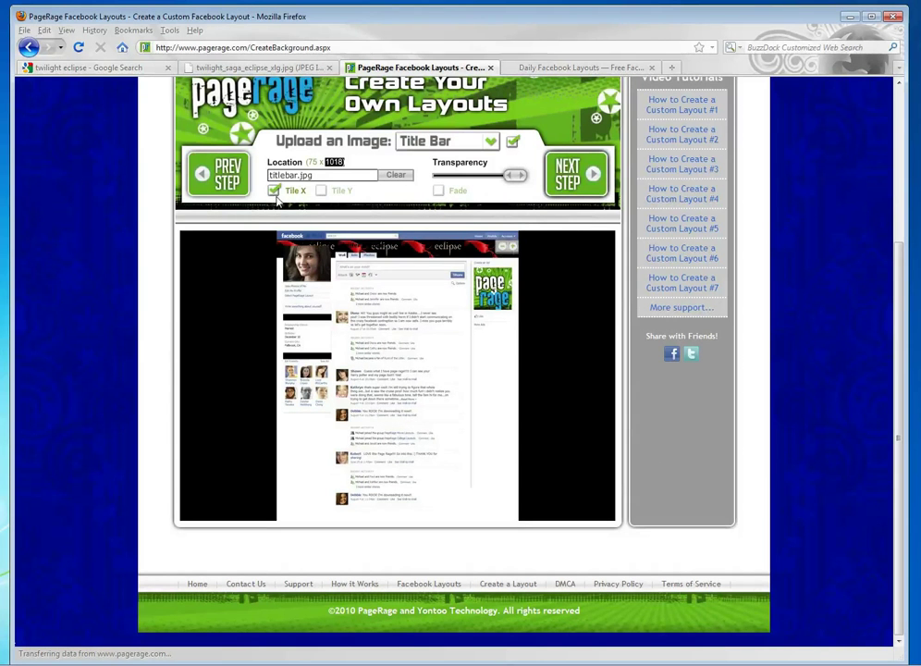
left_click(274, 191)
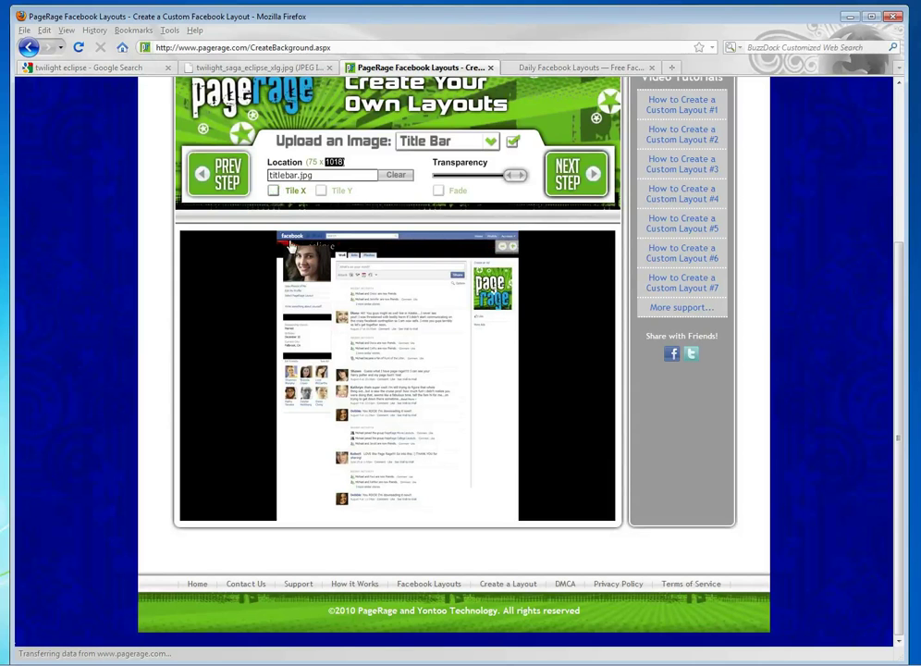
left_click_drag(291, 248, 459, 253)
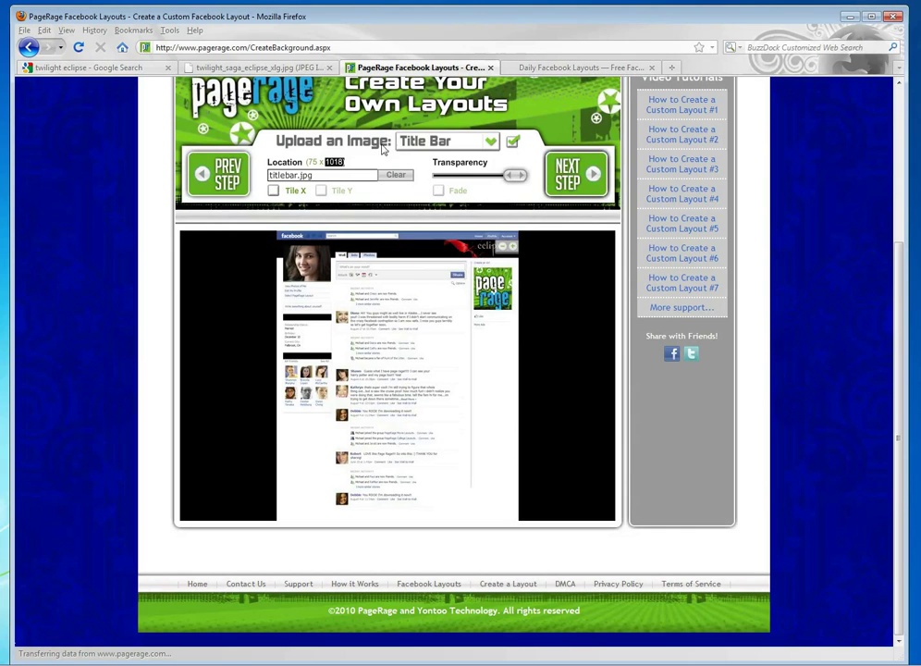
Load the Eclipse poster as the Right Curtain image using the web address copied from the poster's browser tab.
left_click(430, 144)
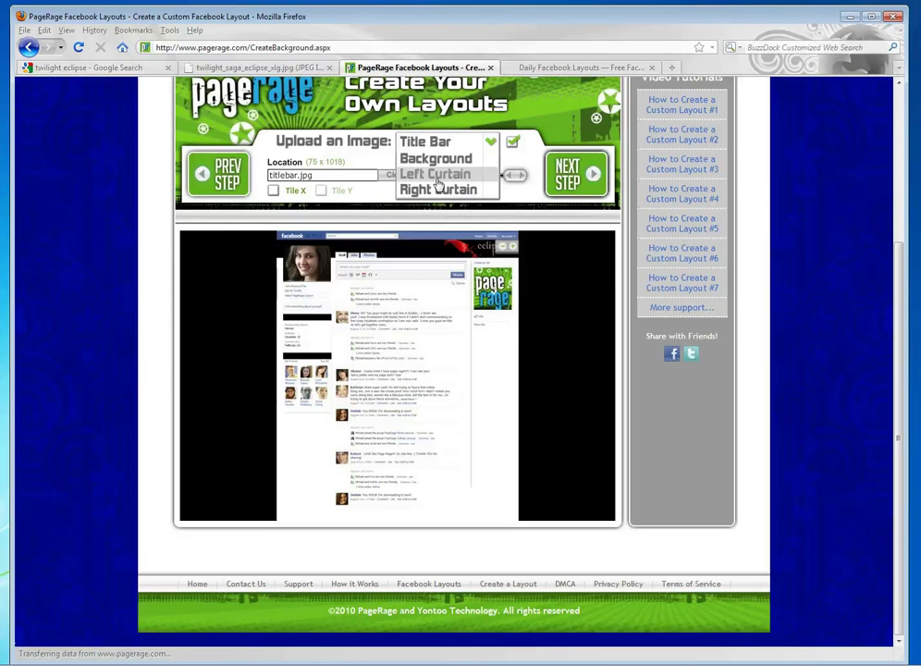
left_click(438, 188)
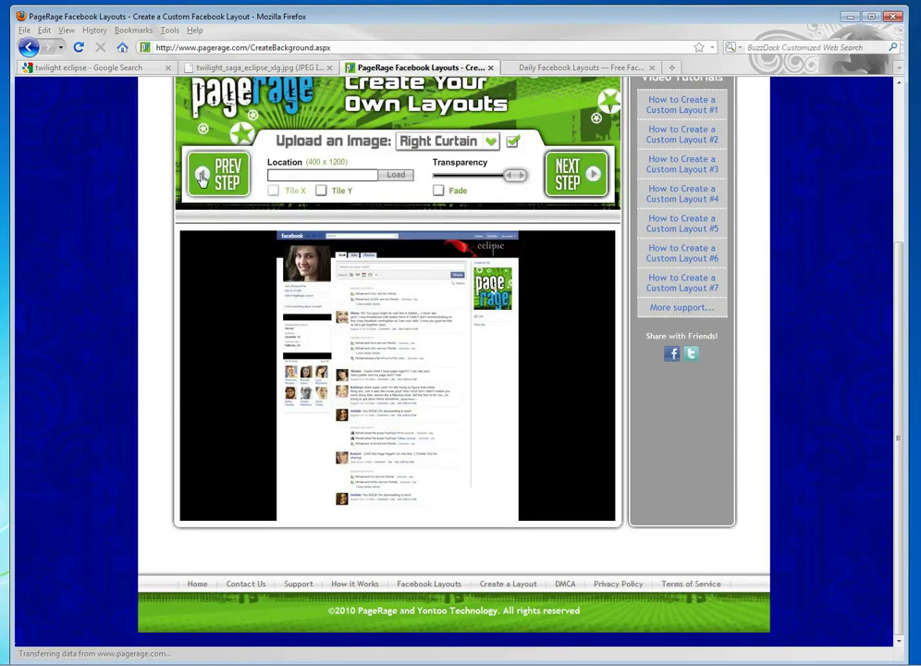
left_click(257, 68)
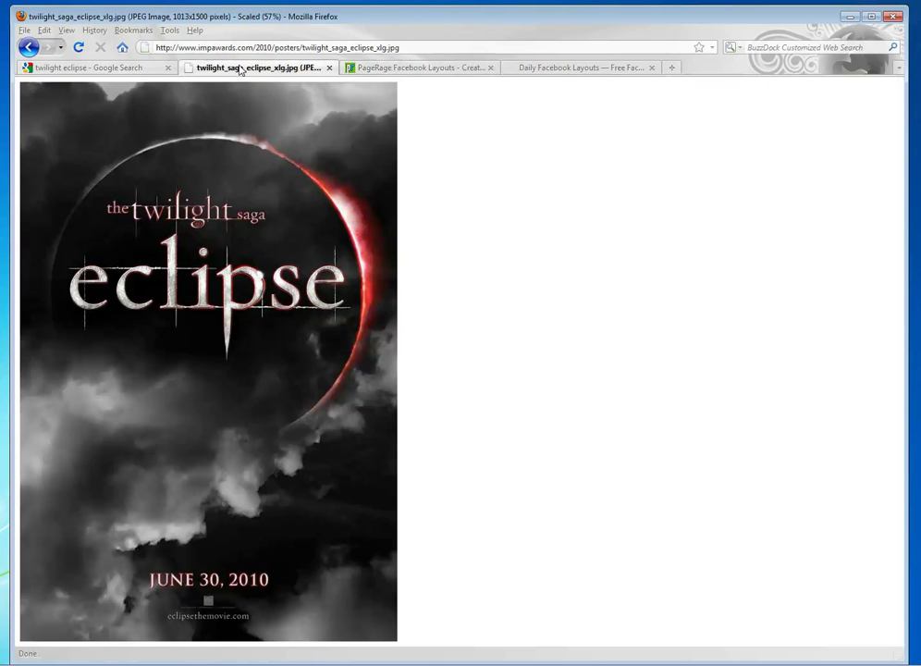
left_click(267, 47)
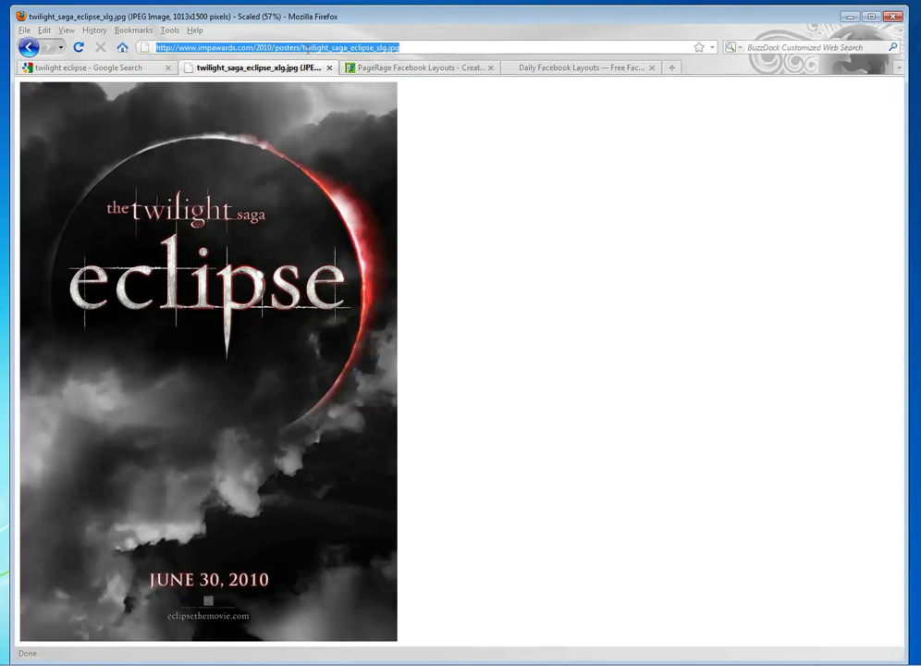
right_click(307, 48)
left_click(339, 93)
left_click(351, 68)
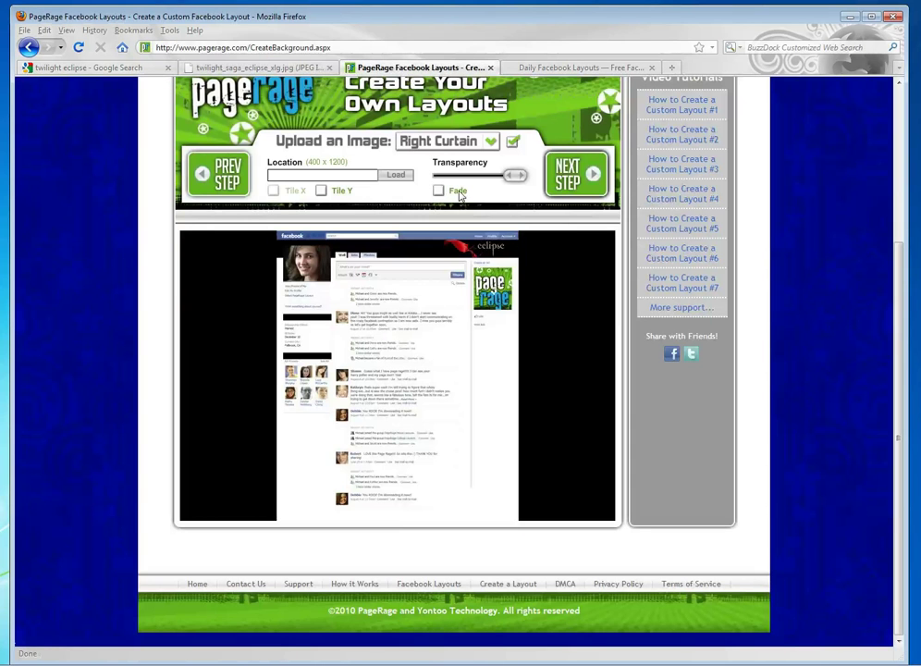
right_click(338, 175)
left_click(368, 211)
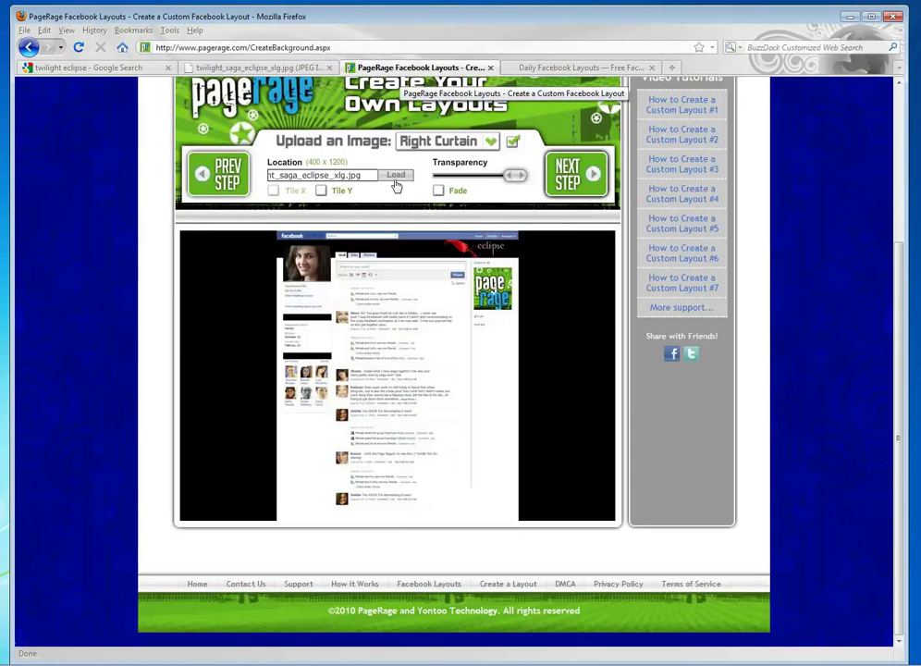
left_click(395, 178)
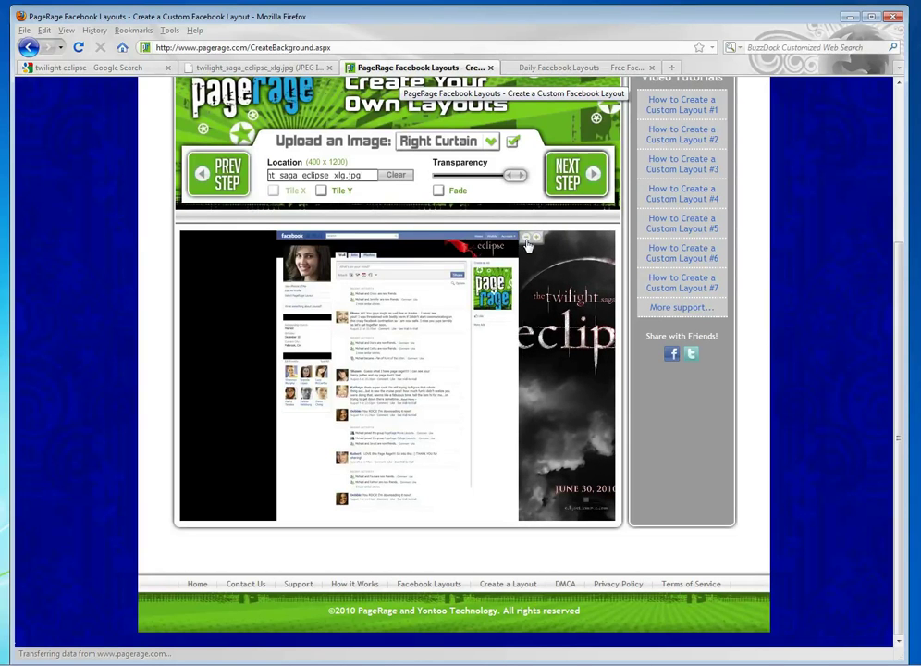
Shrink the right curtain poster so that its full width fits beside the profile.
left_click(527, 240)
left_click(527, 239)
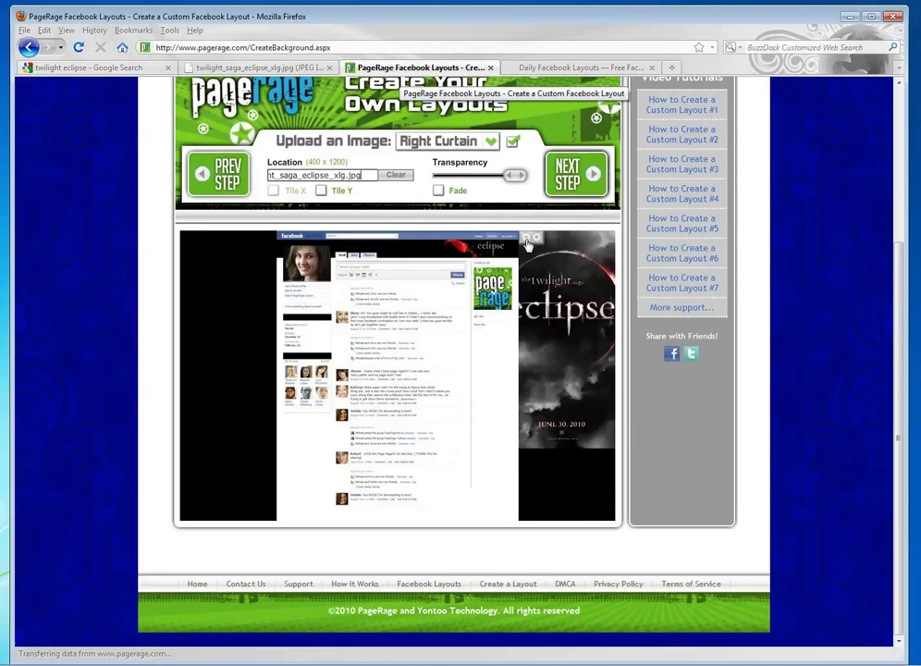
left_click(527, 240)
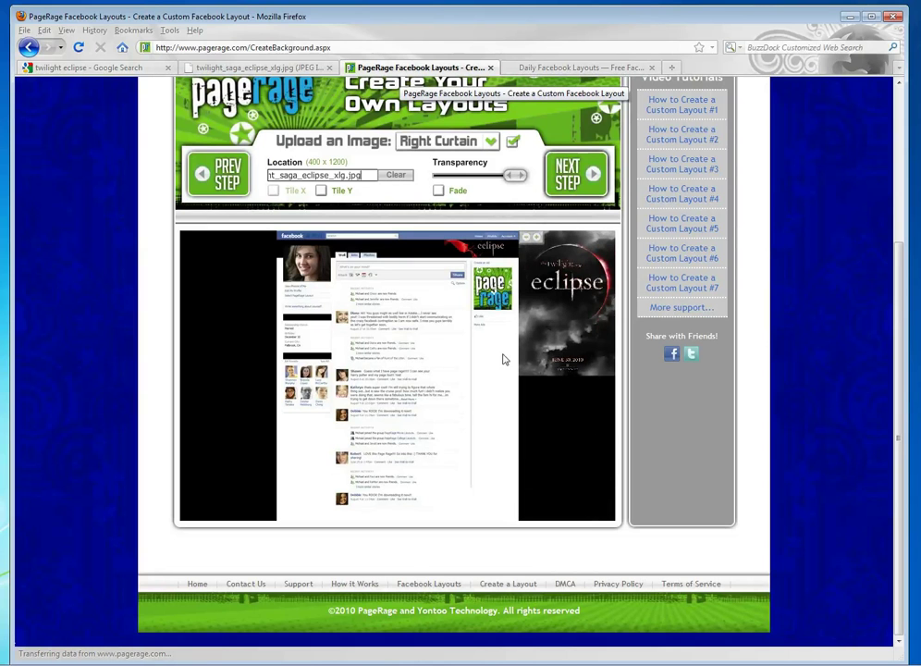
Enlarge the right curtain poster and shift it slightly toward the profile to center its title in the curtain.
left_click(539, 240)
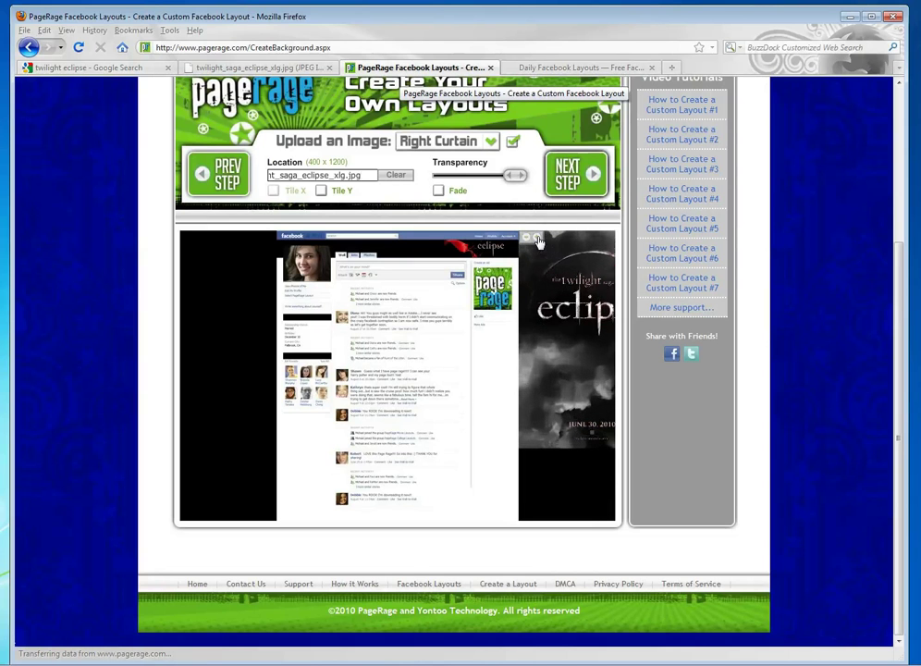
left_click(539, 239)
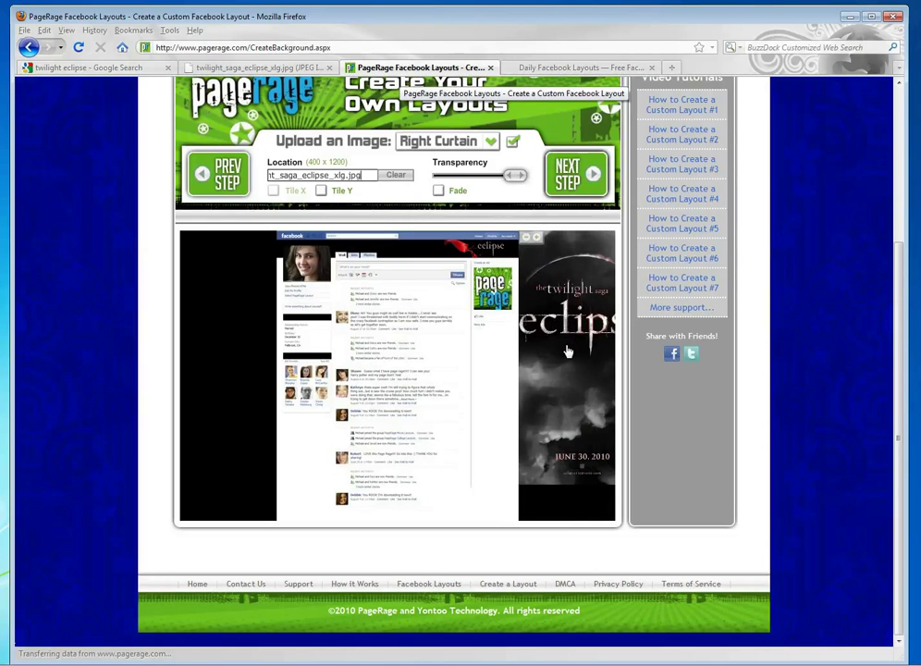
left_click_drag(569, 350, 555, 343)
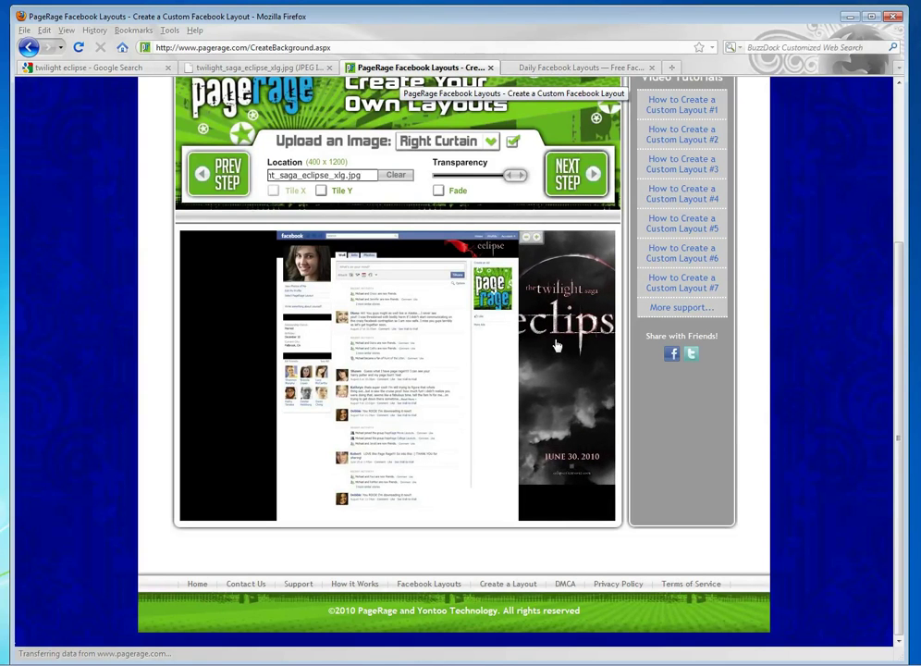
Clear the poster from the Right Curtain and load the rightCurtain file from the eclipse folder instead.
left_click(395, 176)
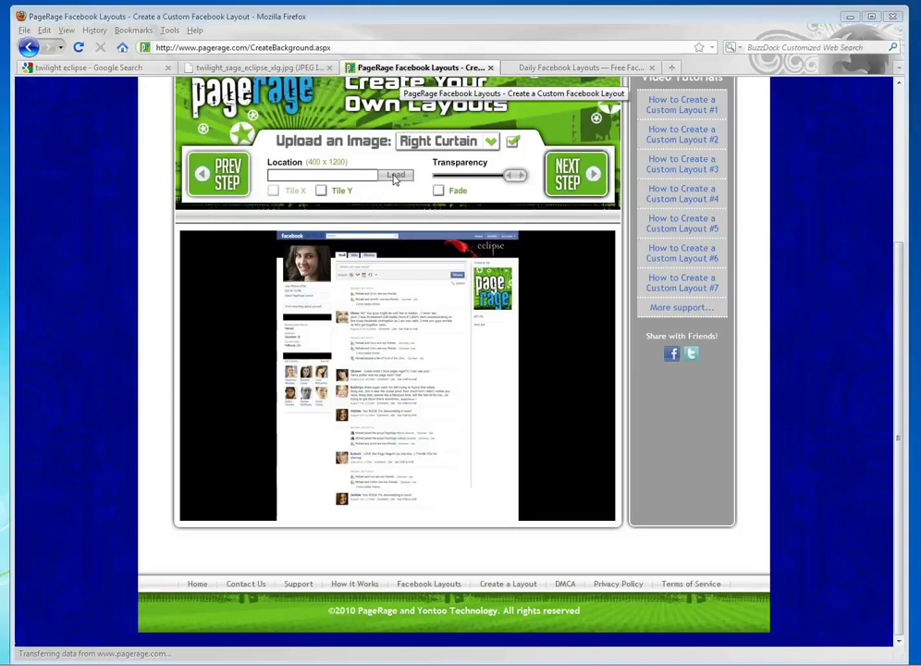
left_click(395, 176)
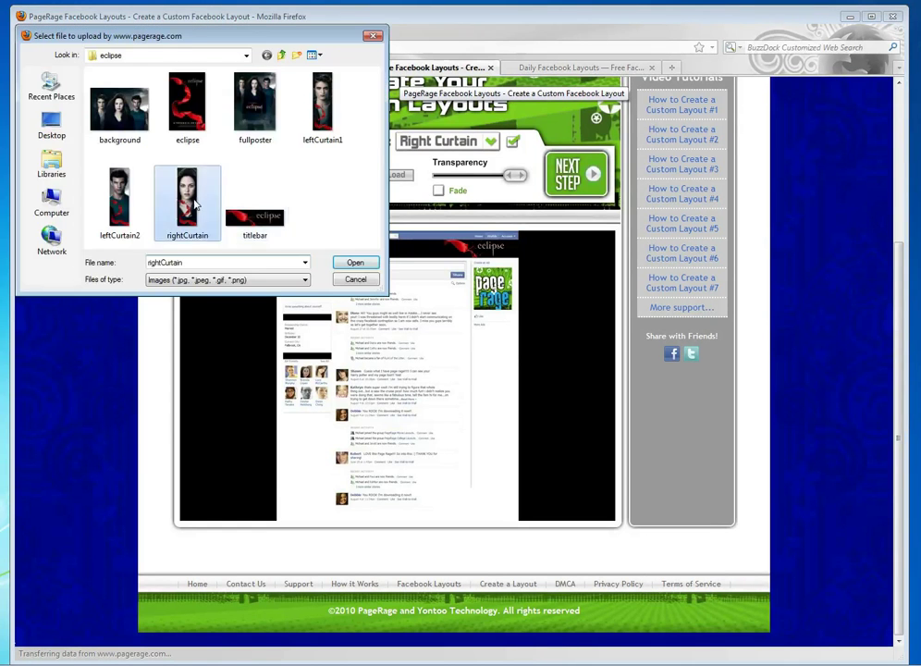
left_click(358, 263)
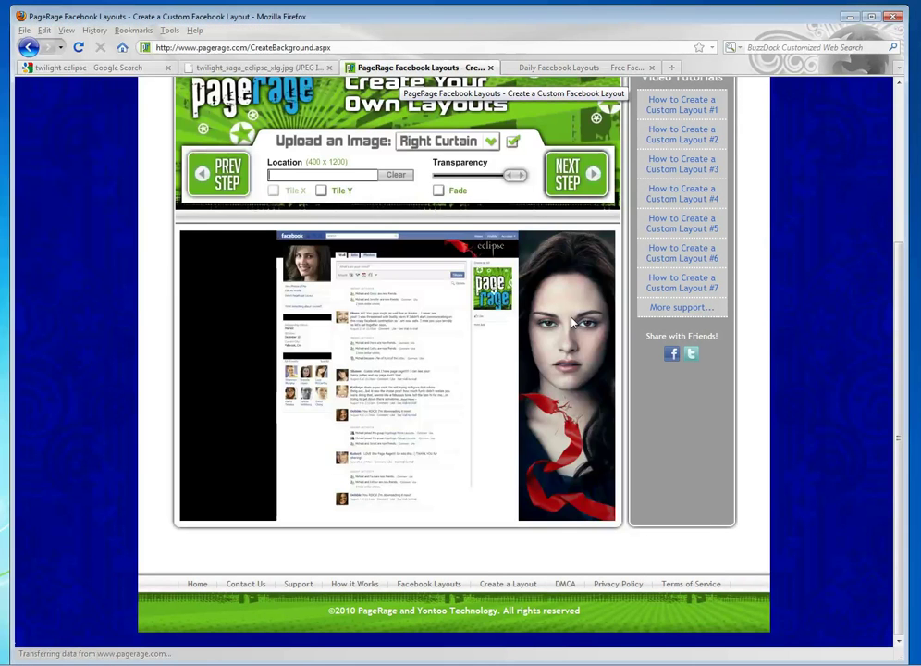
Load the leftCurtain2 file from the eclipse folder as the Left Curtain image and toggle its Fade option on and off.
left_click(435, 141)
left_click(433, 189)
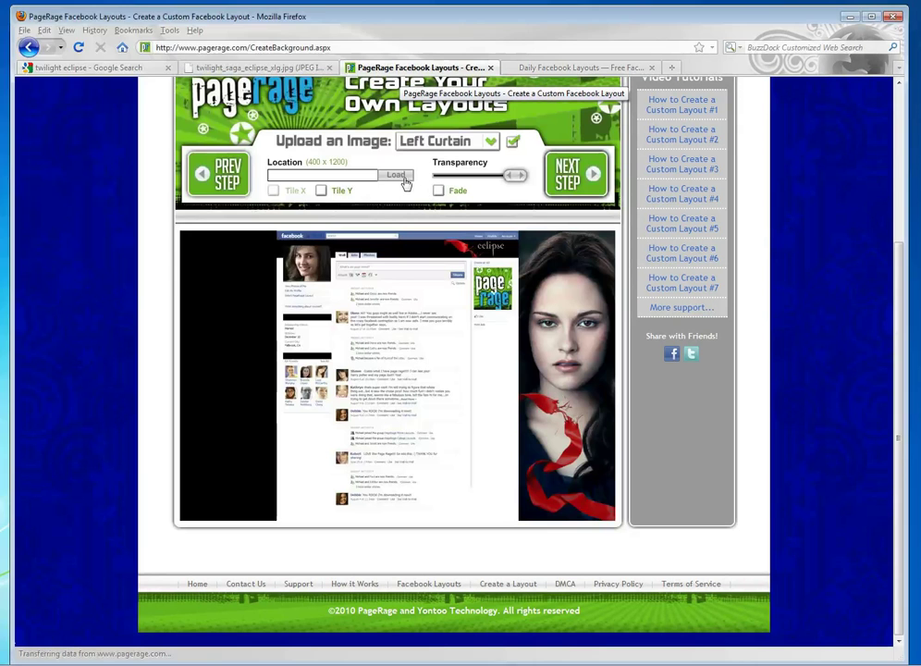
left_click(404, 176)
left_click(129, 211)
left_click(340, 264)
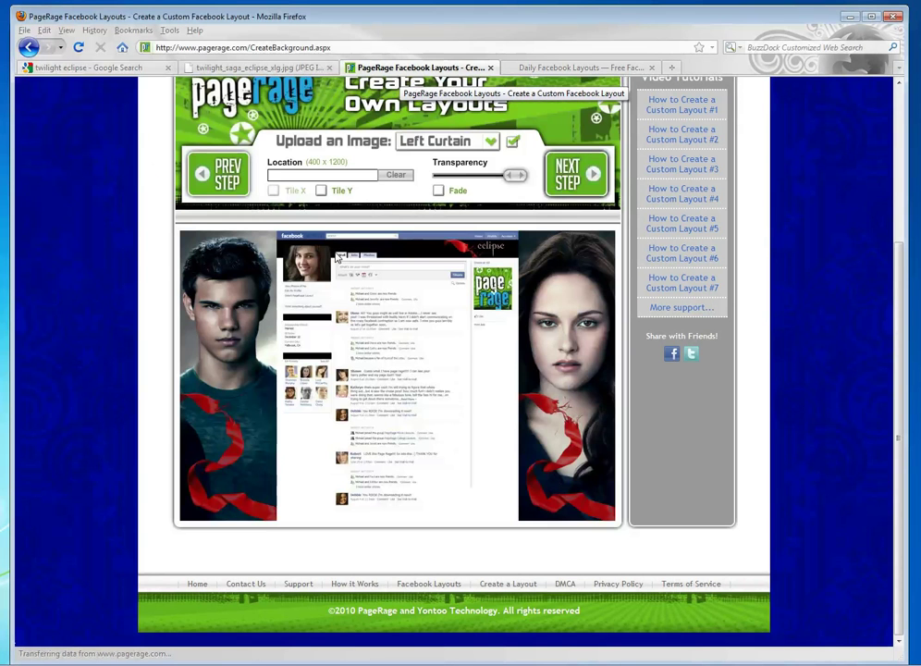
left_click(439, 191)
left_click(438, 191)
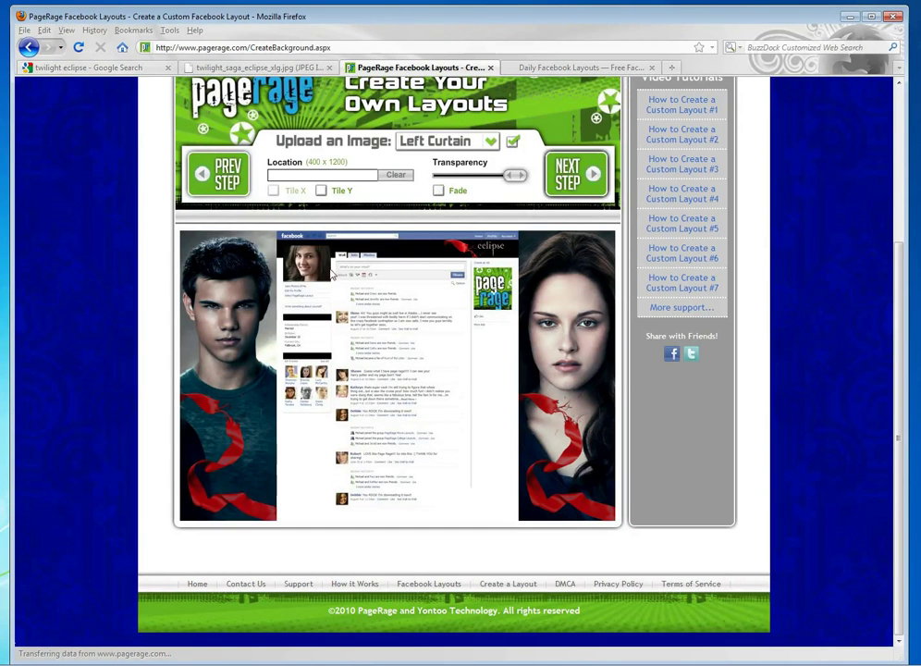
Choose red as the layout's custom text color and enter Eclipse as the layout name in the finishing touches stage.
left_click(575, 175)
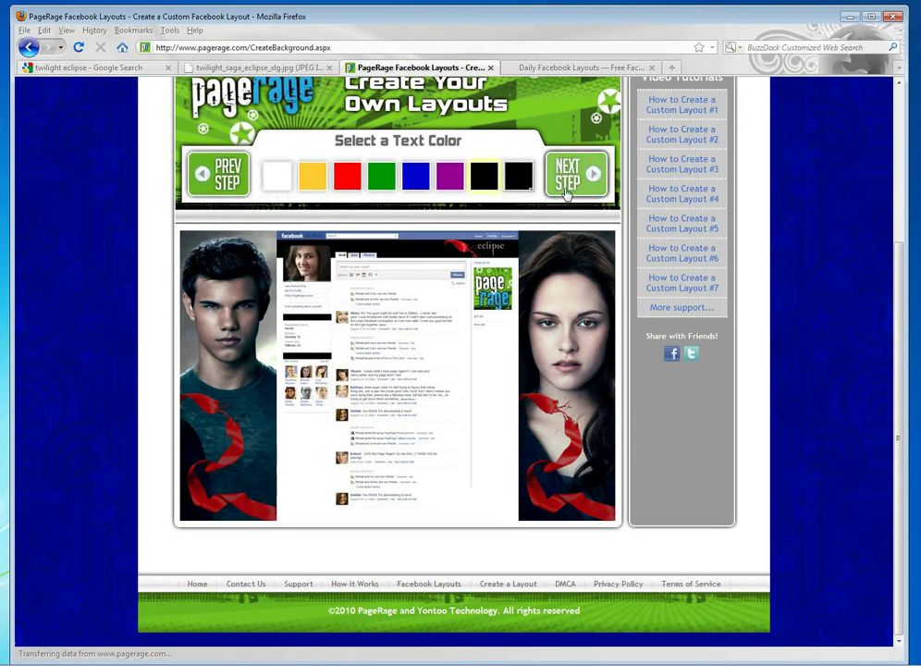
left_click(522, 177)
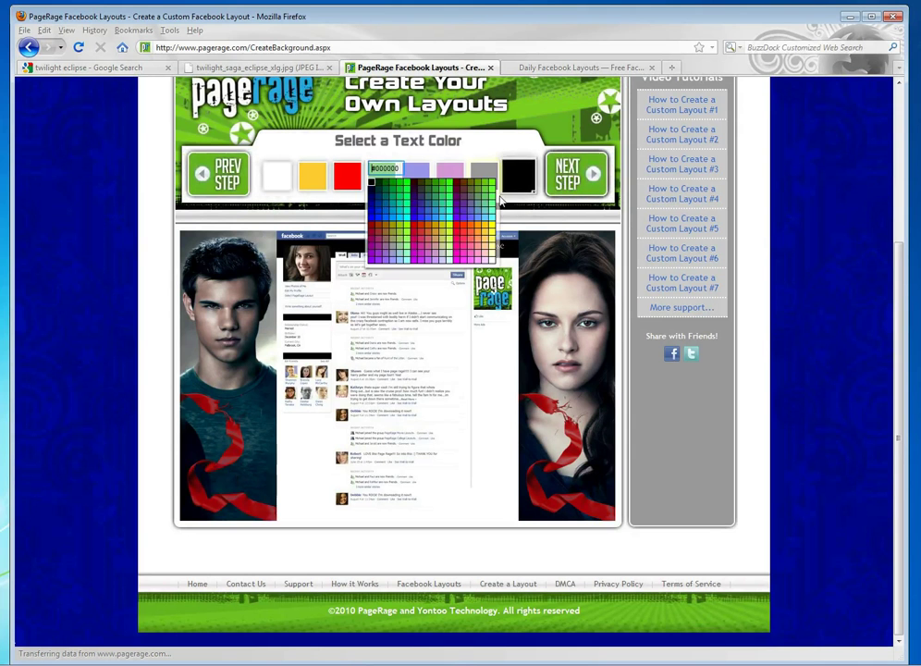
left_click(453, 231)
left_click(574, 174)
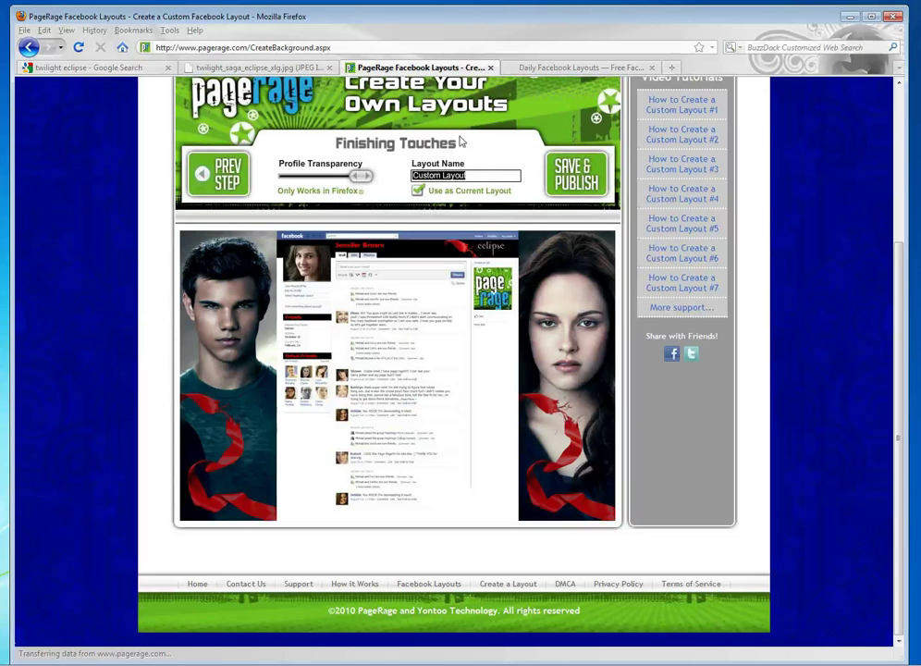
type("Eclipse")
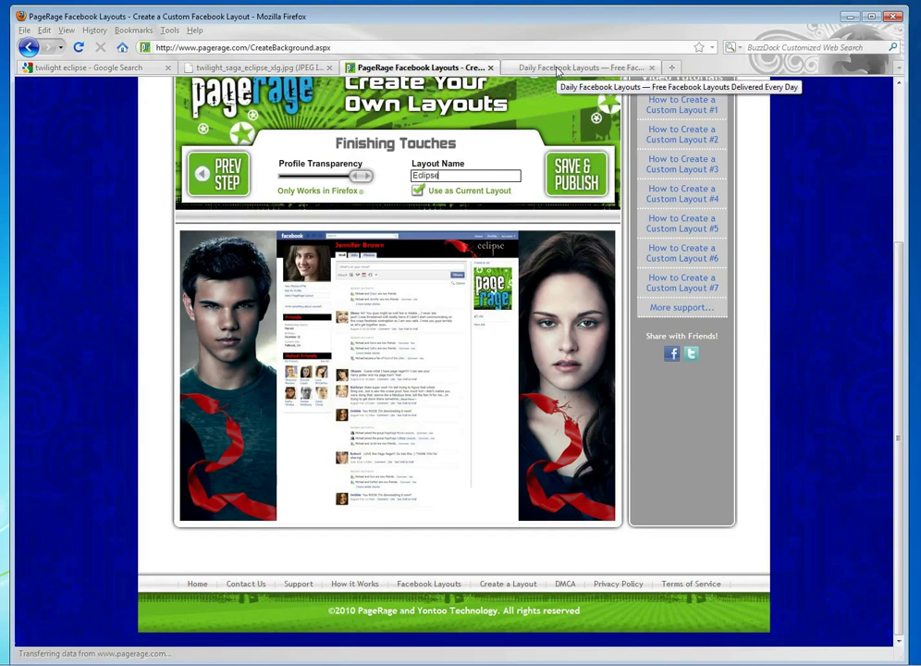
Switch to the open Daily Facebook Layouts page and highlight the domain dailyfacebooklayouts.com in its web address.
left_click(556, 68)
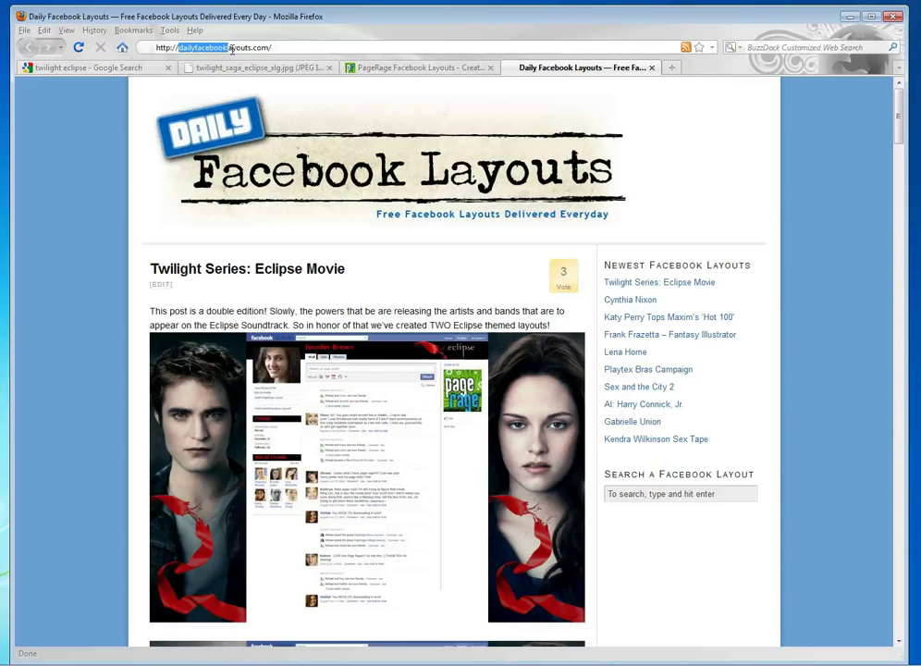
left_click_drag(179, 47, 298, 47)
left_click(329, 46)
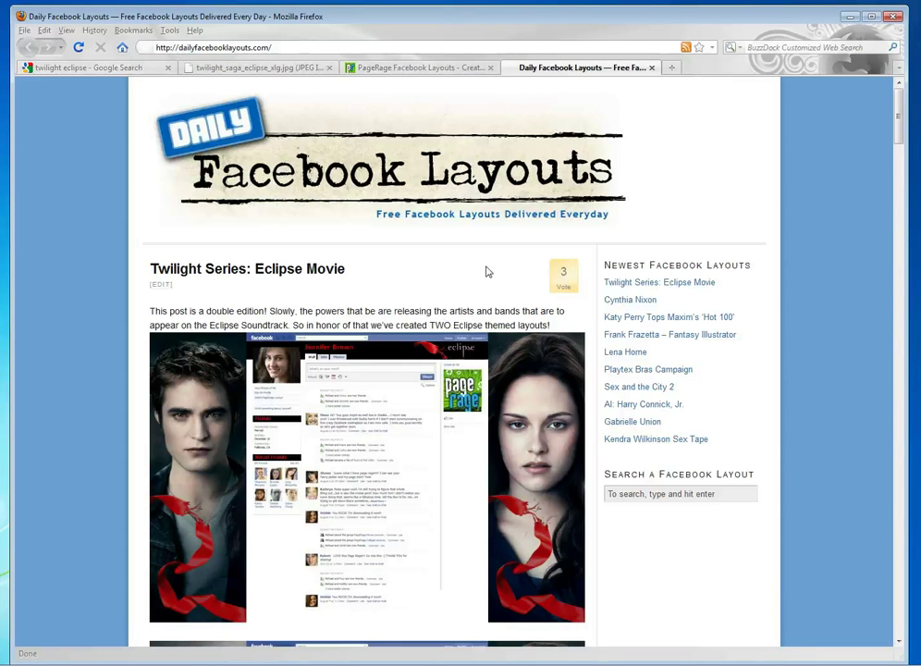
Examine the two Eclipse-themed layouts shown in the Twilight Series: Eclipse Movie post.
scroll(306, 310, "down", 1)
scroll(305, 310, "down", 3)
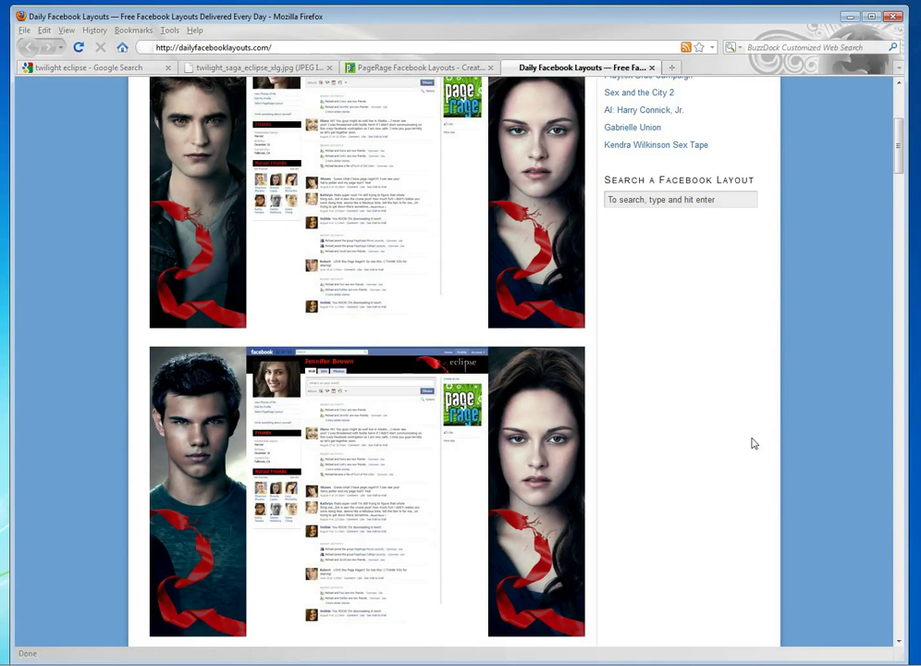
scroll(672, 436, "up", 1)
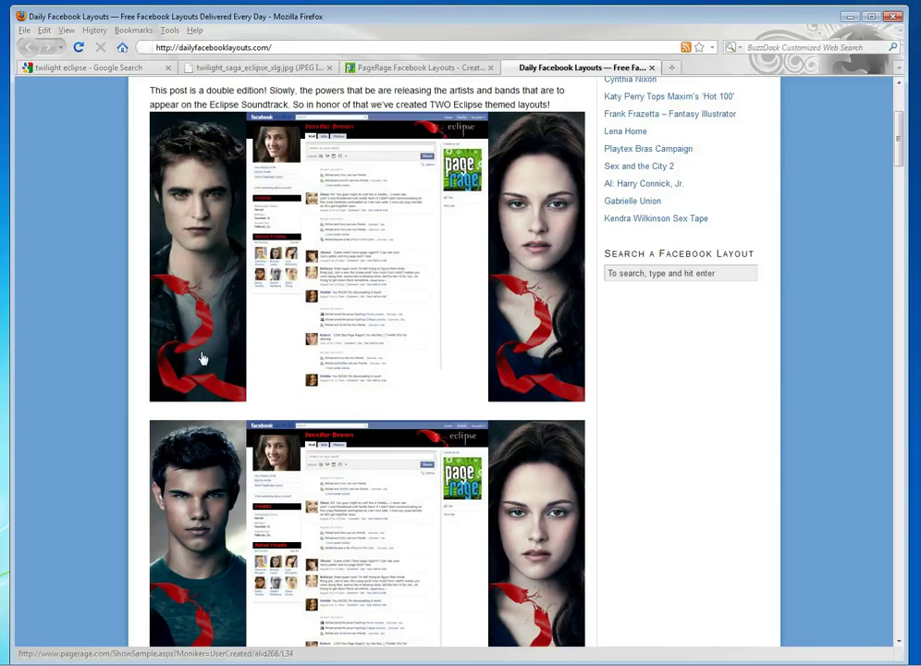
scroll(231, 421, "down", 1)
scroll(231, 420, "down", 2)
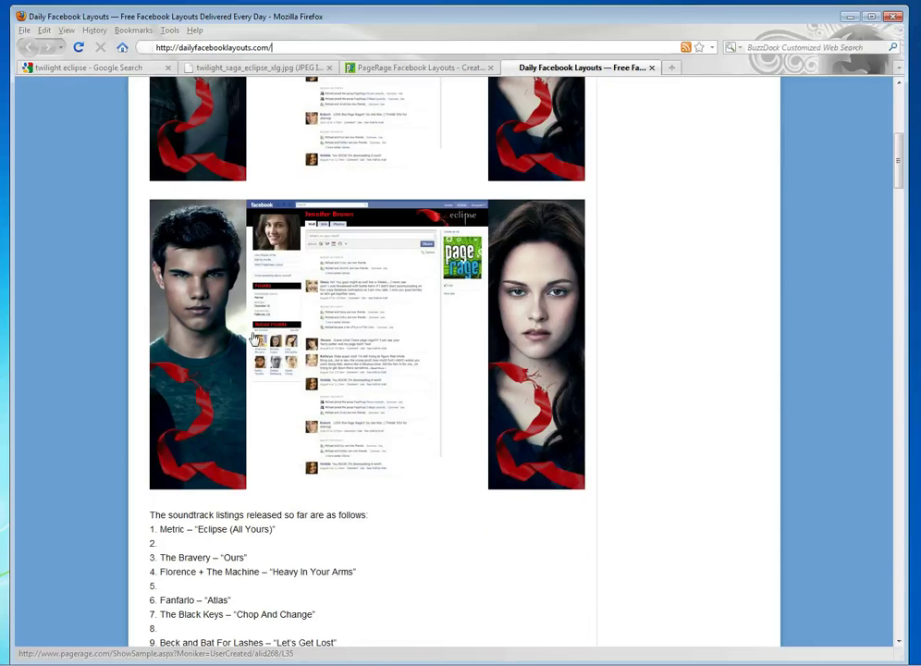
scroll(573, 496, "up", 6)
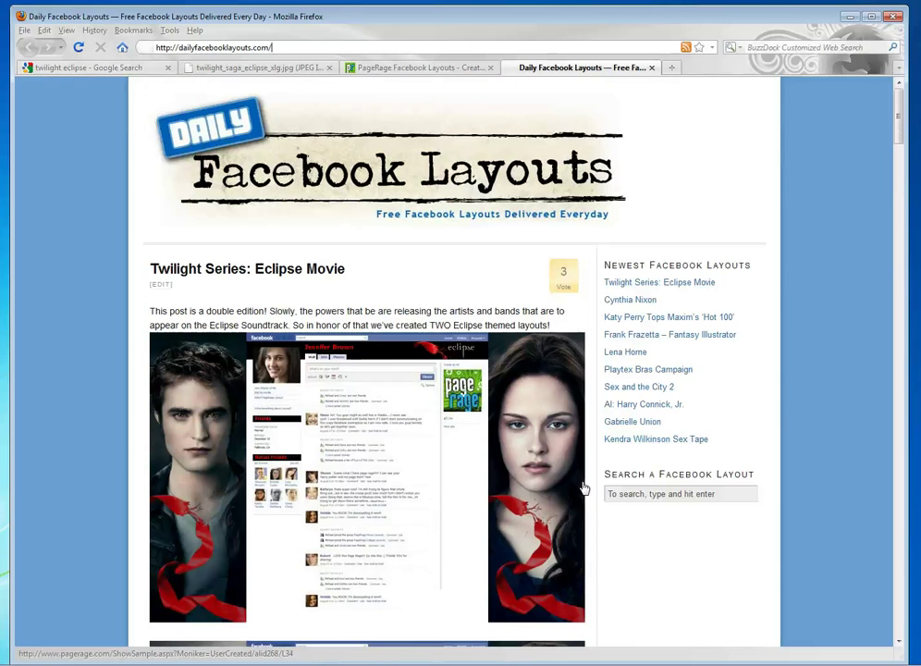
scroll(577, 482, "down", 1)
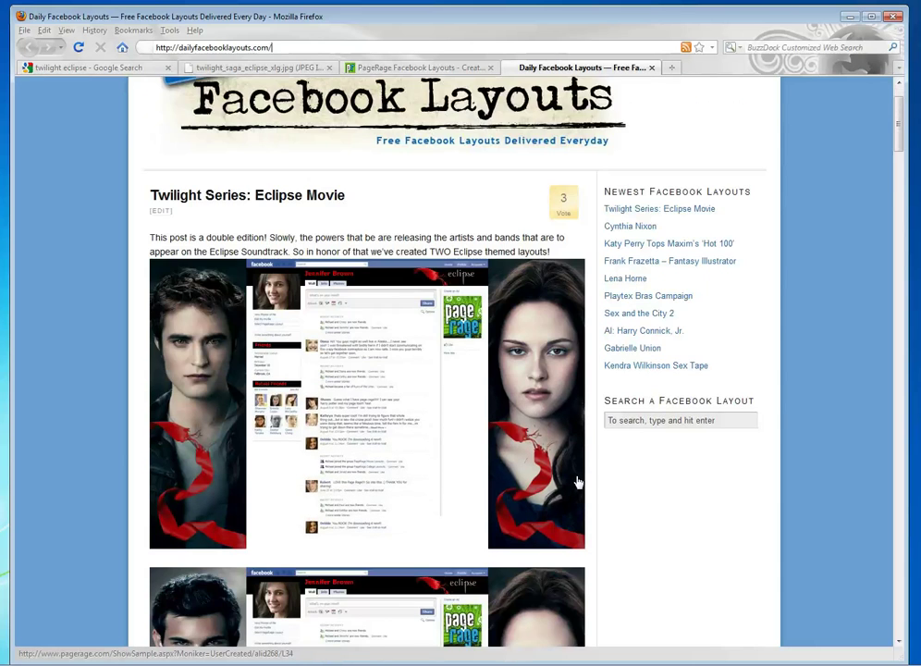
scroll(592, 482, "down", 1)
scroll(638, 467, "down", 1)
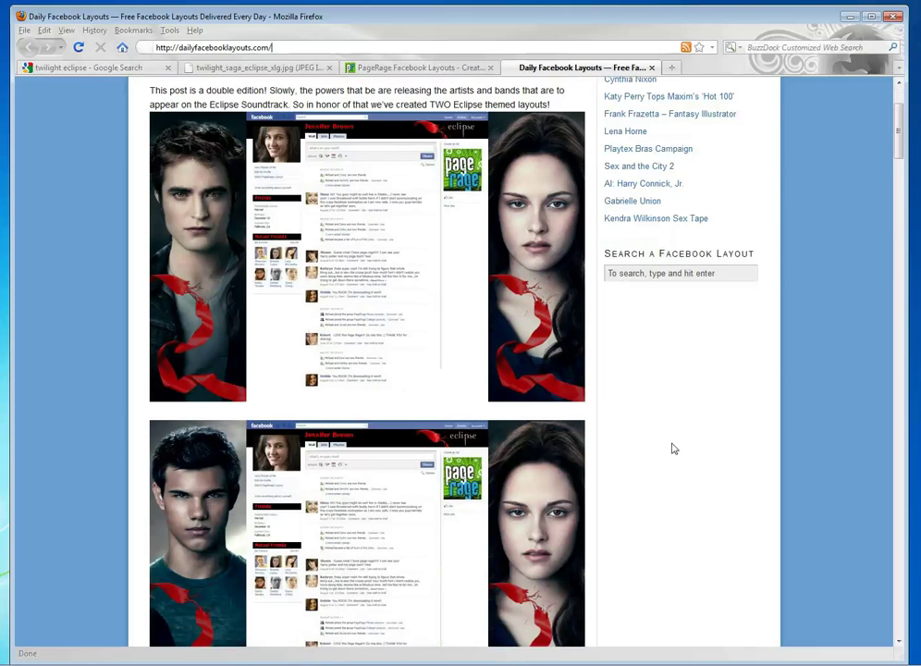
scroll(661, 449, "down", 1)
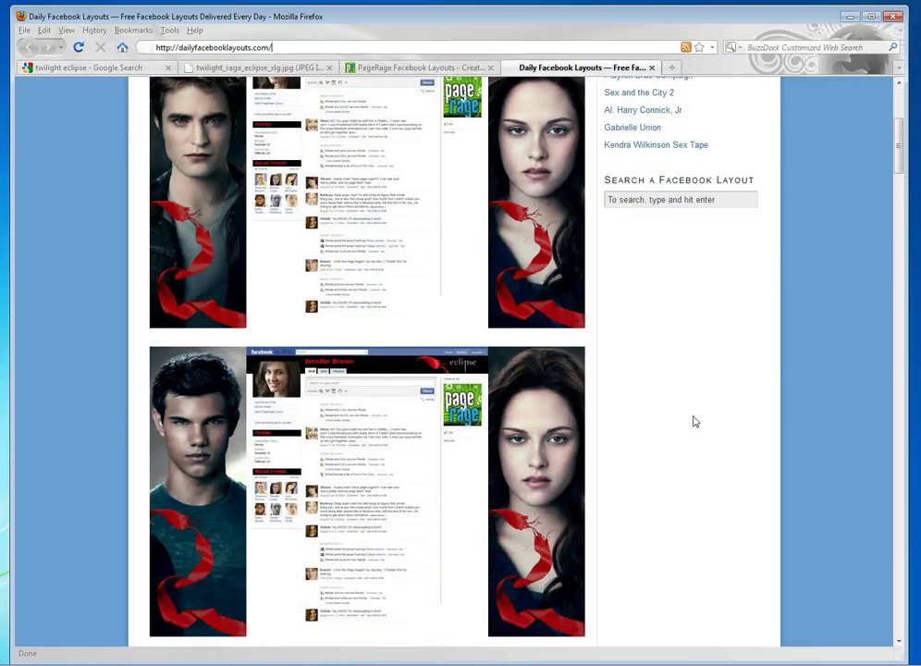